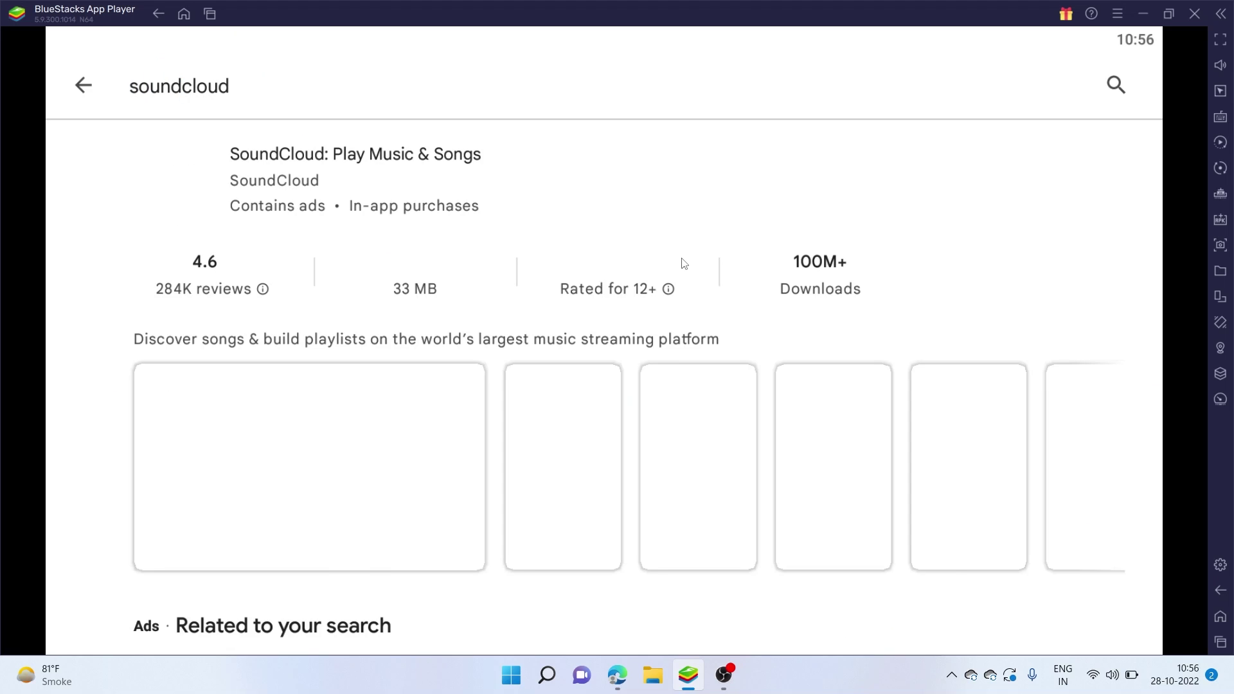
Install SoundCloud: Play Music & Songs from its Play Store listing
{"action": "left_click", "coordinate": [1041, 181]}
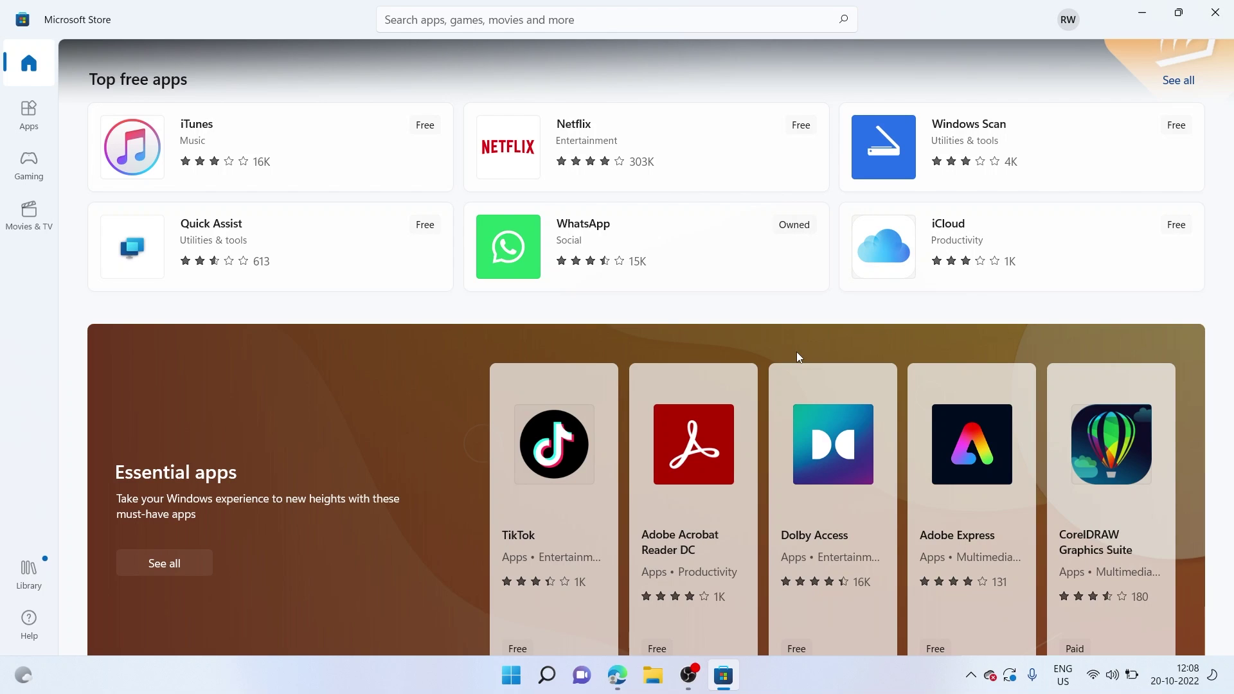
Look through the Microsoft Store home page, including its music streaming apps, best selling games, featured free games and new movies
{"action": "scroll", "coordinate": [797, 352], "scroll_direction": "down", "scroll_amount": 8}
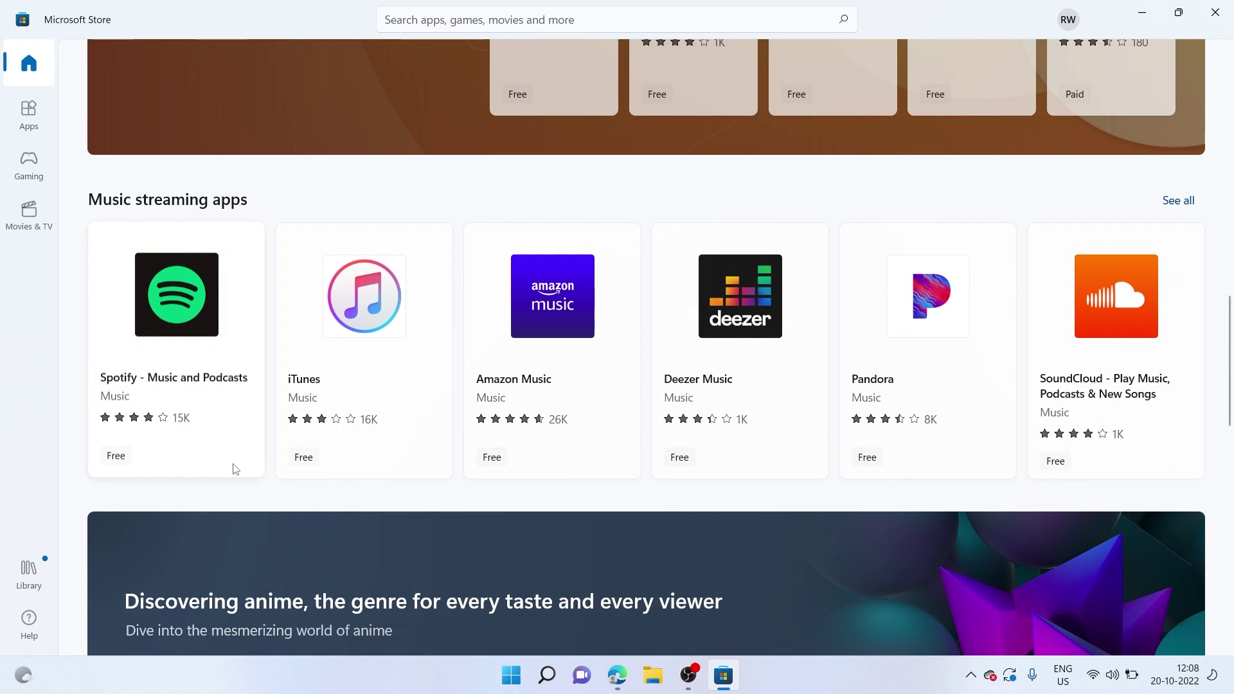
{"action": "scroll", "coordinate": [874, 513], "scroll_direction": "down", "scroll_amount": 9}
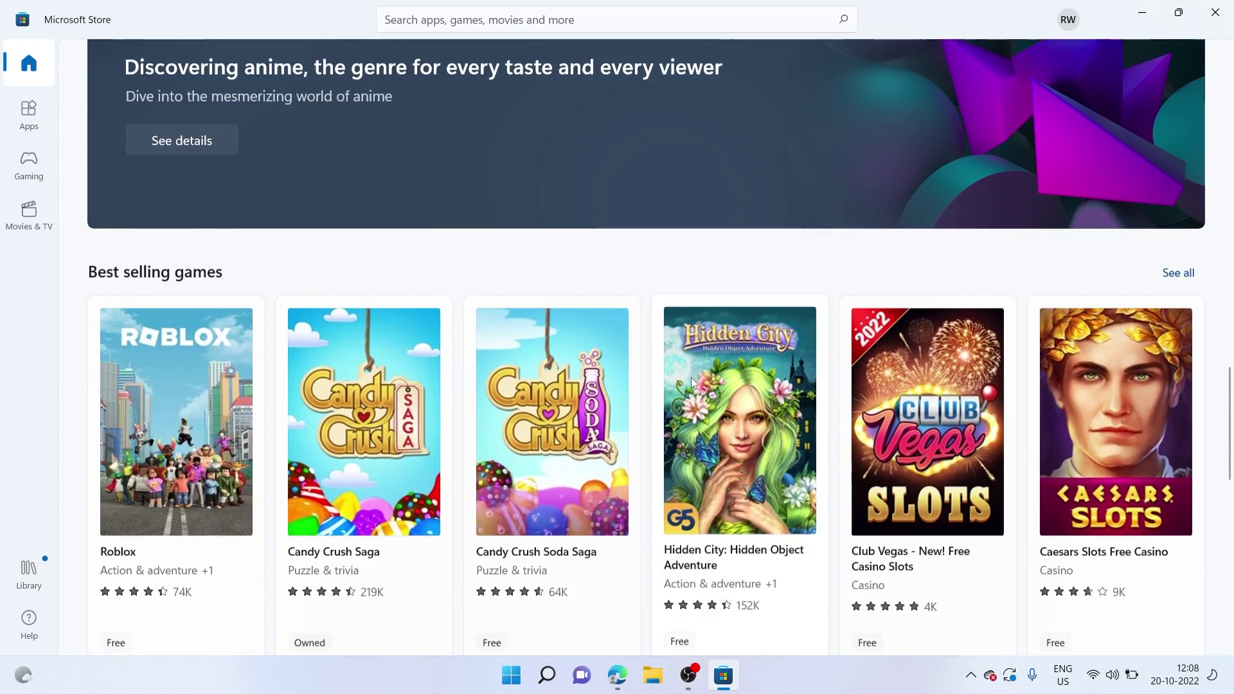
{"action": "scroll", "coordinate": [688, 384], "scroll_direction": "down", "scroll_amount": 1}
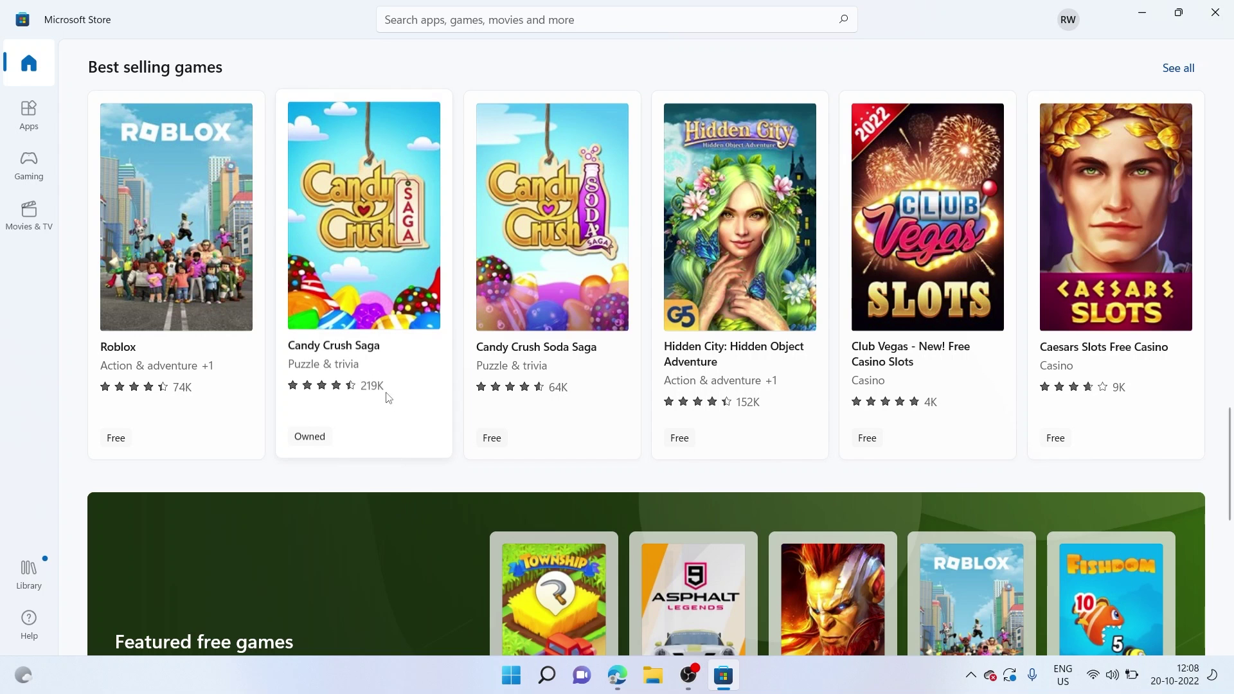
{"action": "scroll", "coordinate": [670, 437], "scroll_direction": "down", "scroll_amount": 7}
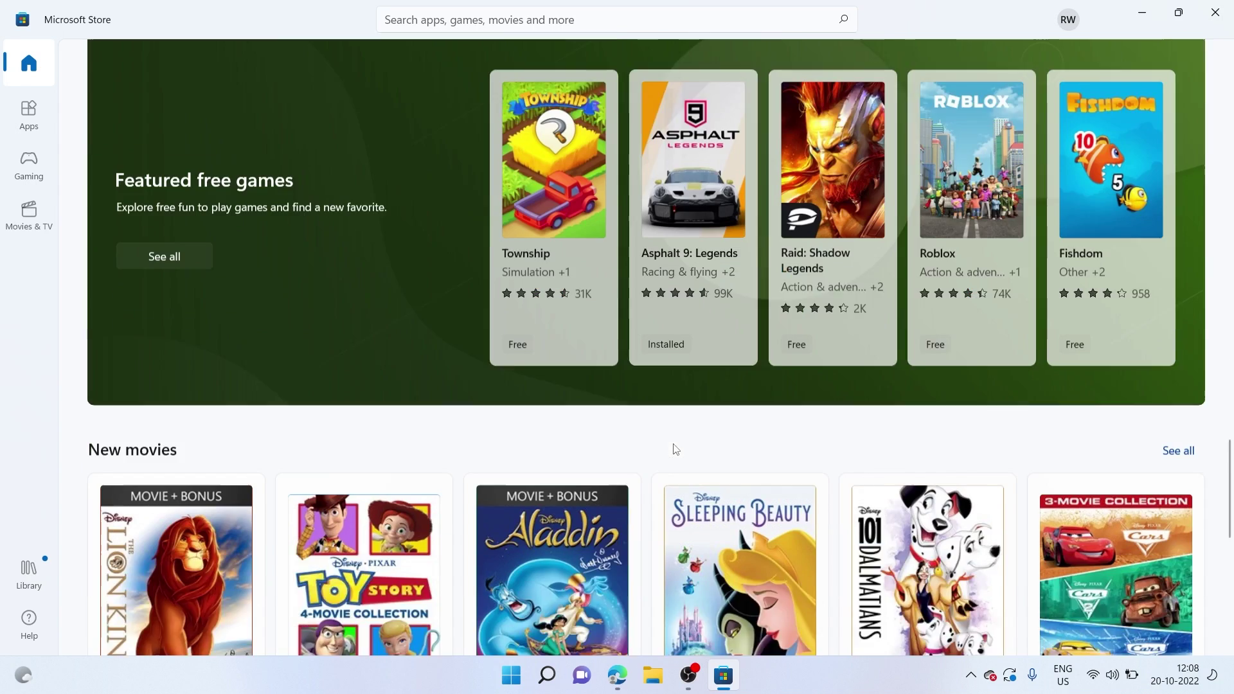
{"action": "scroll", "coordinate": [675, 449], "scroll_direction": "down", "scroll_amount": 1}
{"action": "scroll", "coordinate": [289, 482], "scroll_direction": "down", "scroll_amount": 10}
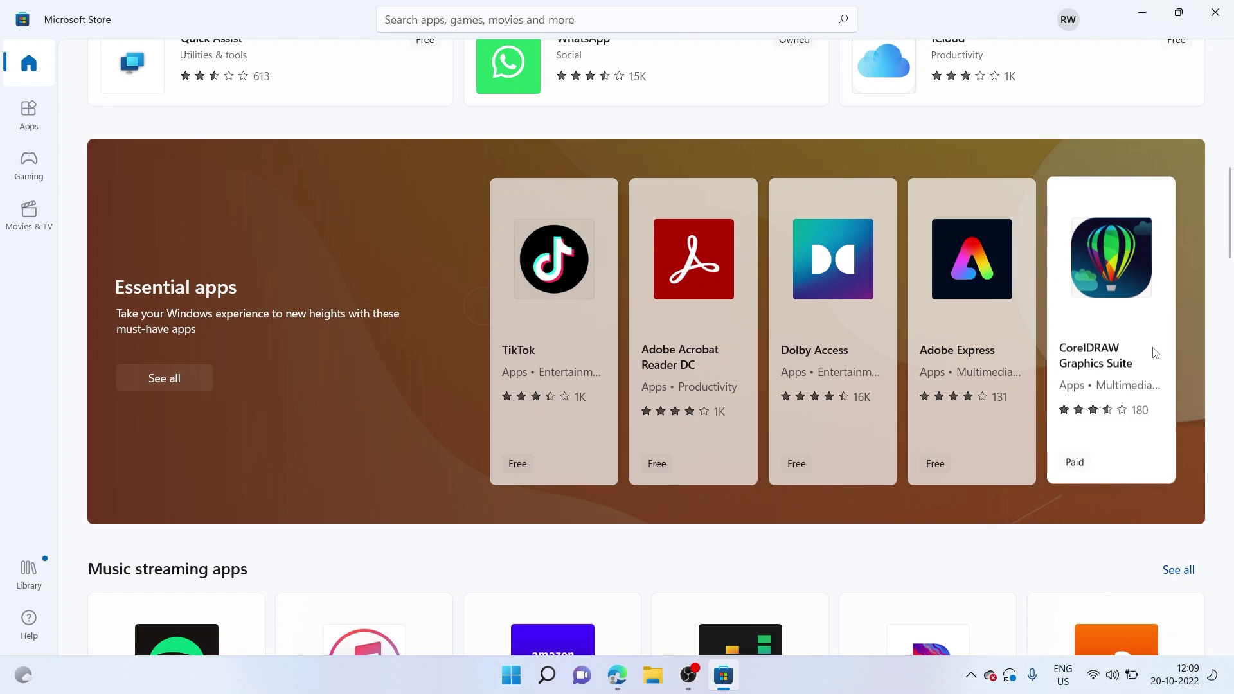
{"action": "scroll", "coordinate": [272, 291], "scroll_direction": "down", "scroll_amount": 2}
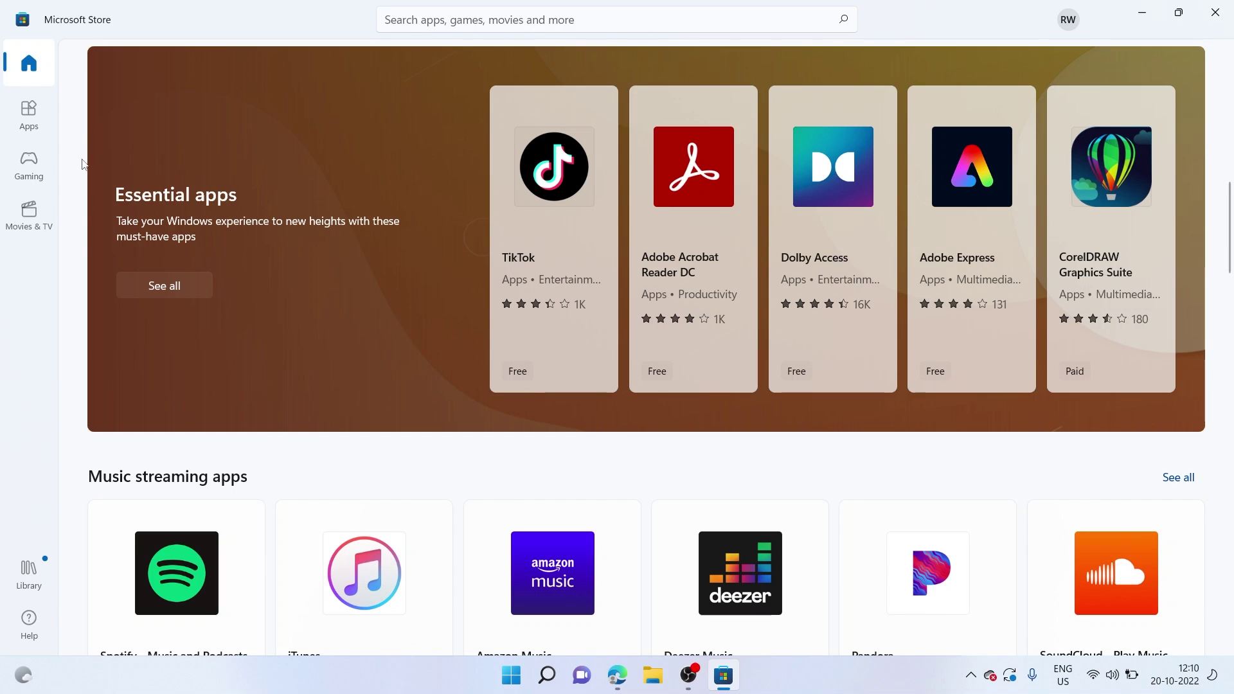
Open the store's Apps category and look through its top free and essential apps
{"action": "left_click", "coordinate": [34, 118]}
{"action": "scroll", "coordinate": [587, 310], "scroll_direction": "down", "scroll_amount": 6}
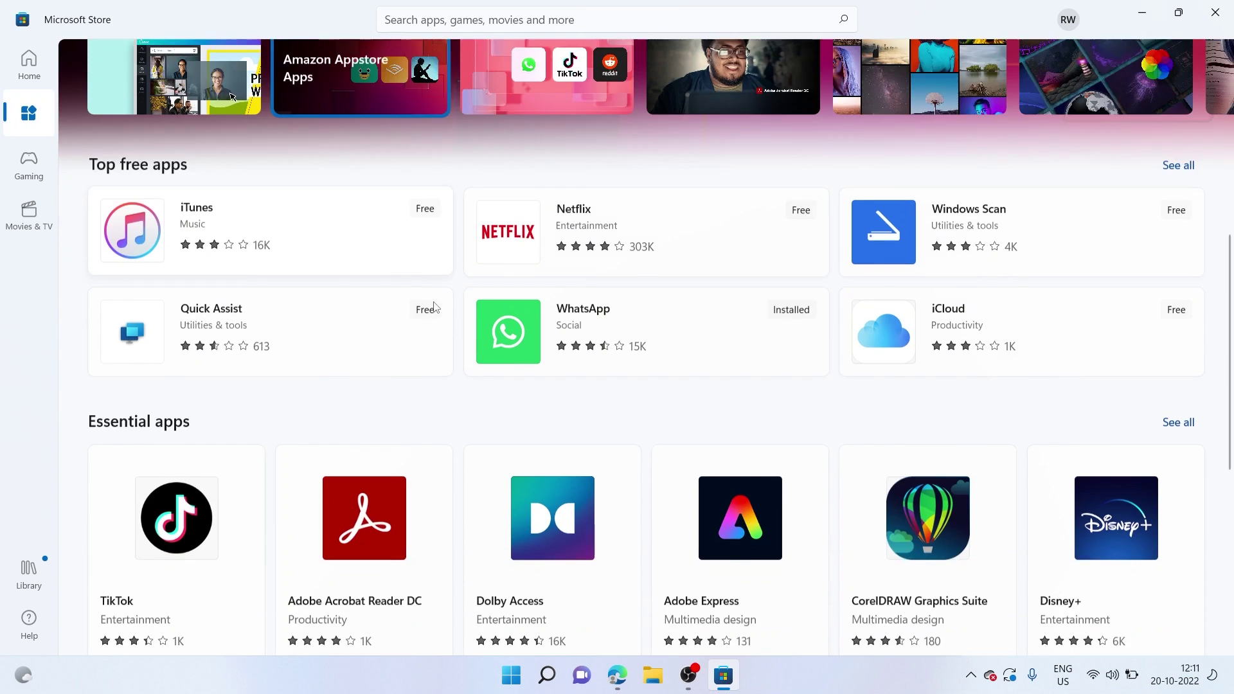
{"action": "scroll", "coordinate": [646, 367], "scroll_direction": "down", "scroll_amount": 8}
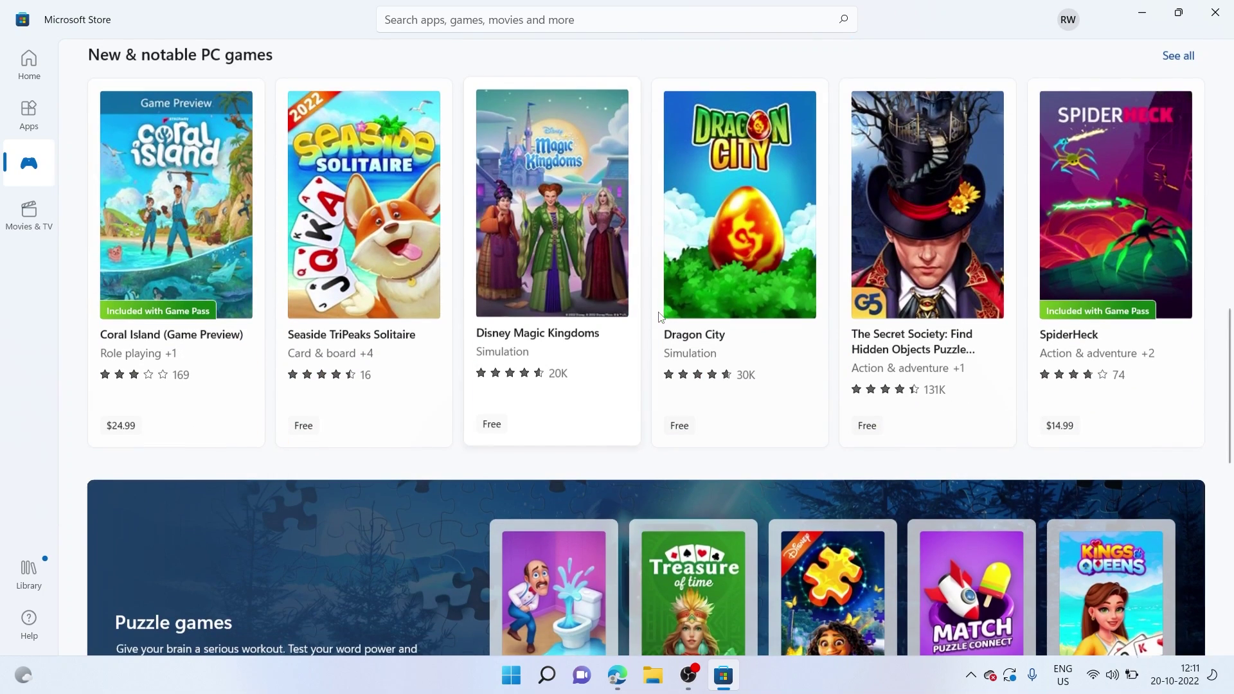
Look through the Gaming category's listings and collections, and the Movies & TV category's apps and movies
{"action": "scroll", "coordinate": [662, 309], "scroll_direction": "down", "scroll_amount": 10}
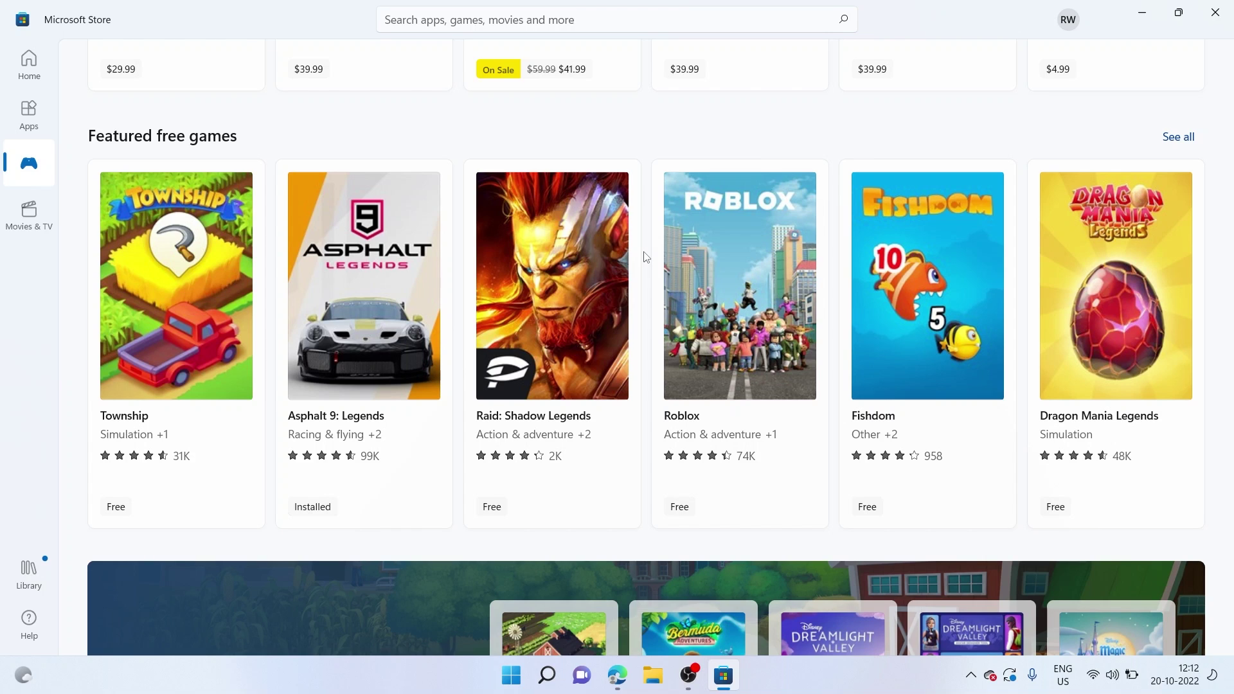
{"action": "scroll", "coordinate": [646, 257], "scroll_direction": "down", "scroll_amount": 1}
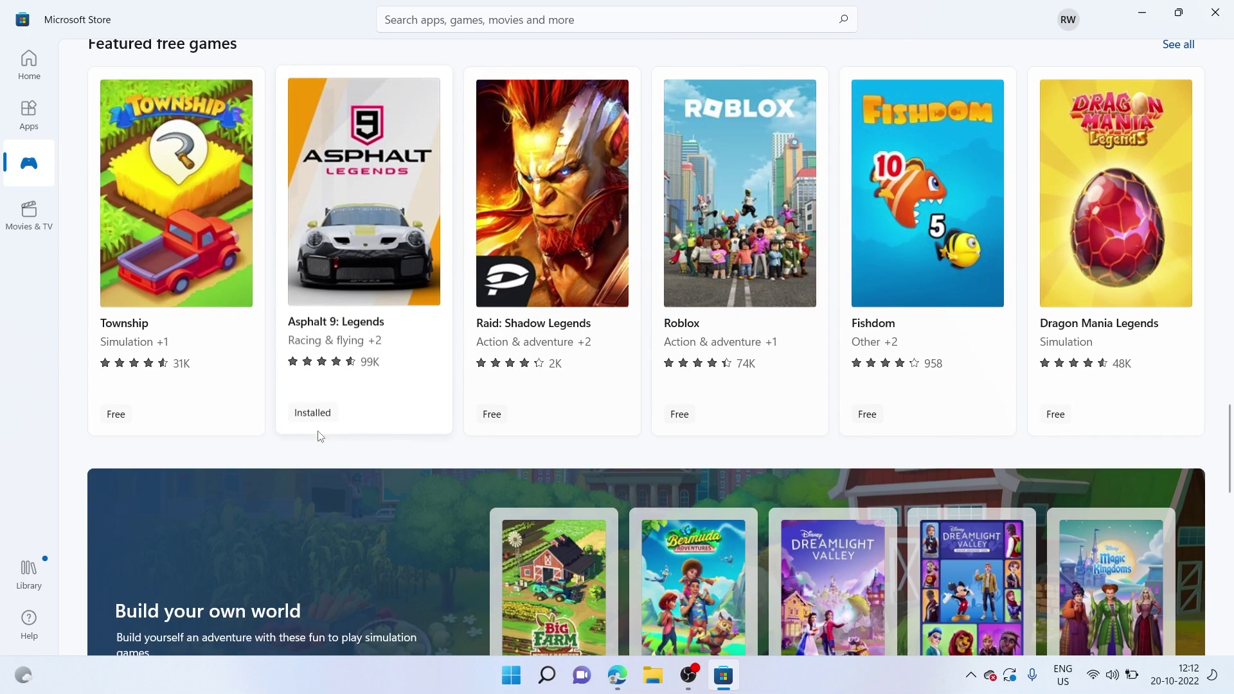
{"action": "scroll", "coordinate": [678, 441], "scroll_direction": "down", "scroll_amount": 8}
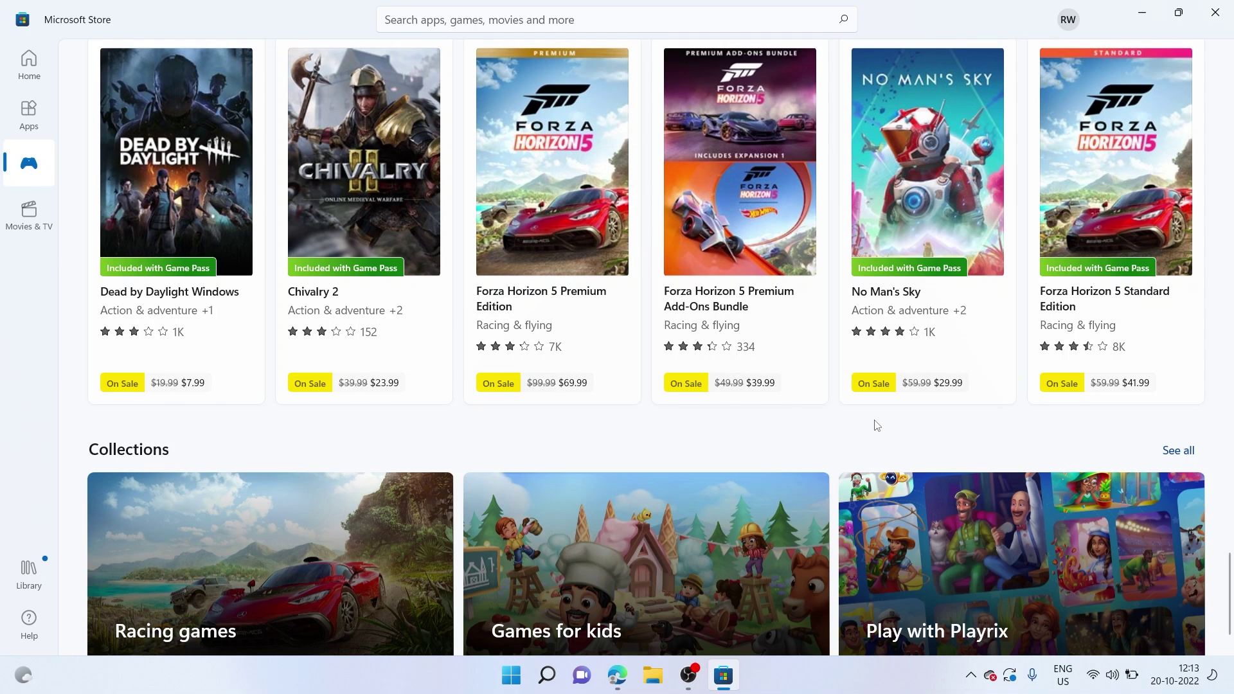
{"action": "scroll", "coordinate": [876, 426], "scroll_direction": "up", "scroll_amount": 5}
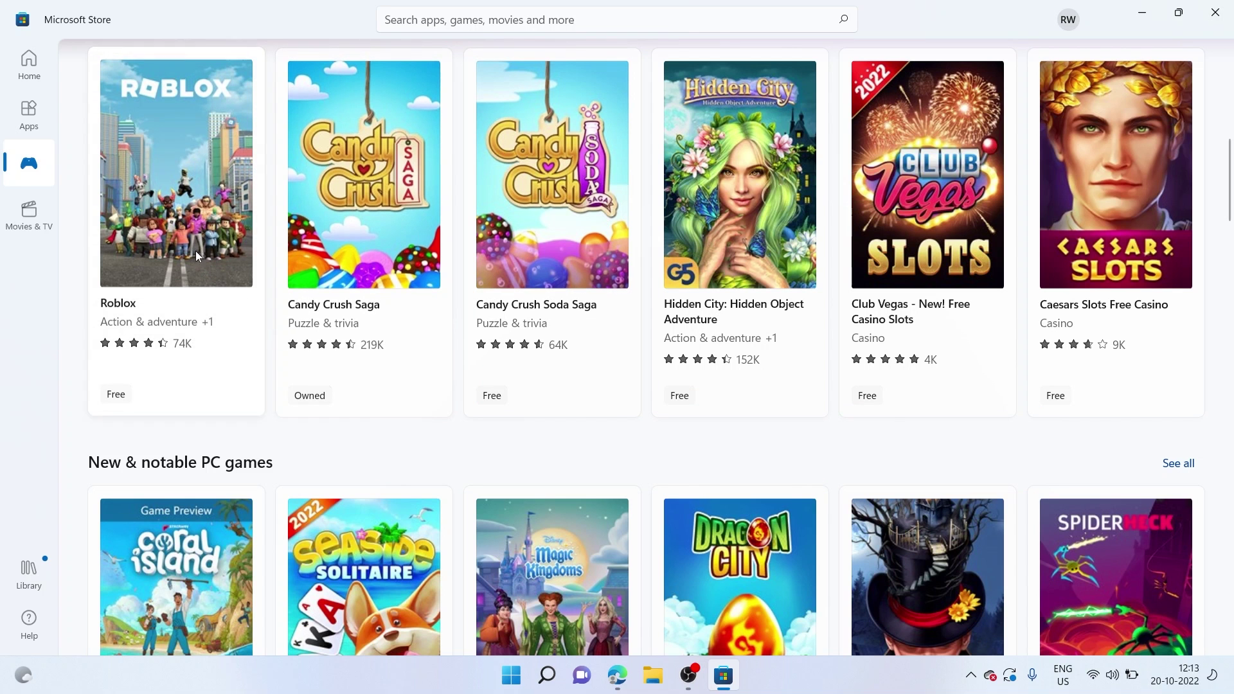
{"action": "left_click", "coordinate": [29, 220]}
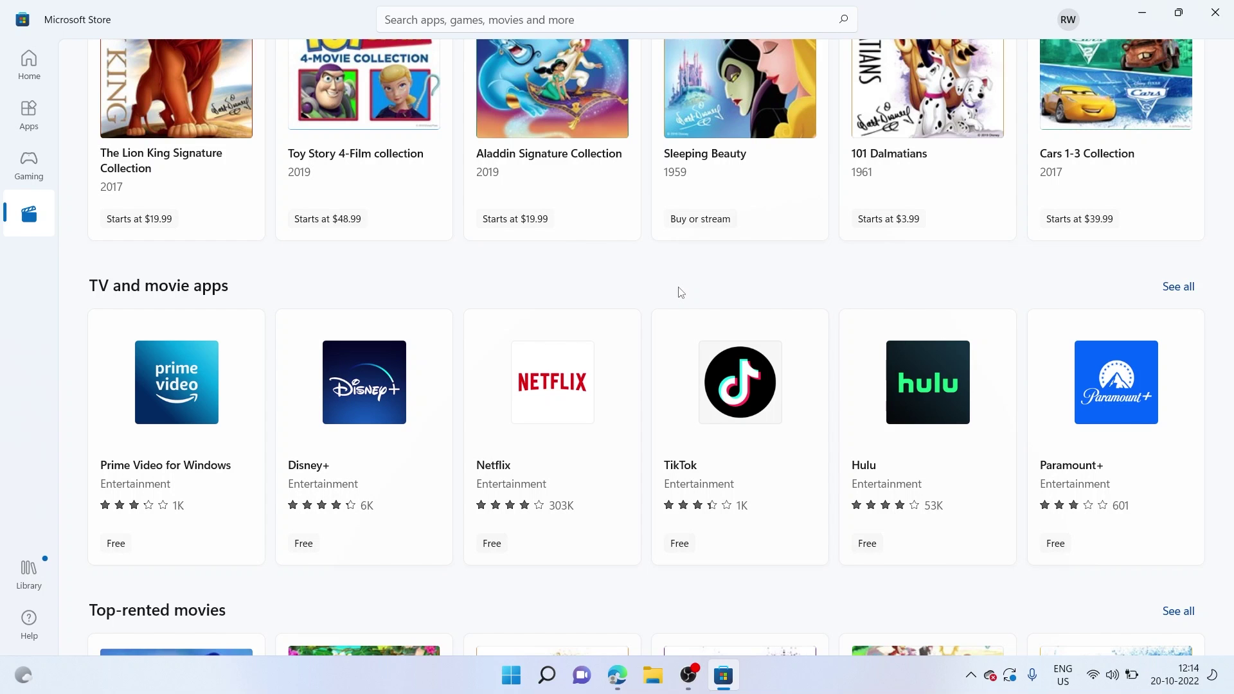
{"action": "scroll", "coordinate": [681, 292], "scroll_direction": "down", "scroll_amount": 3}
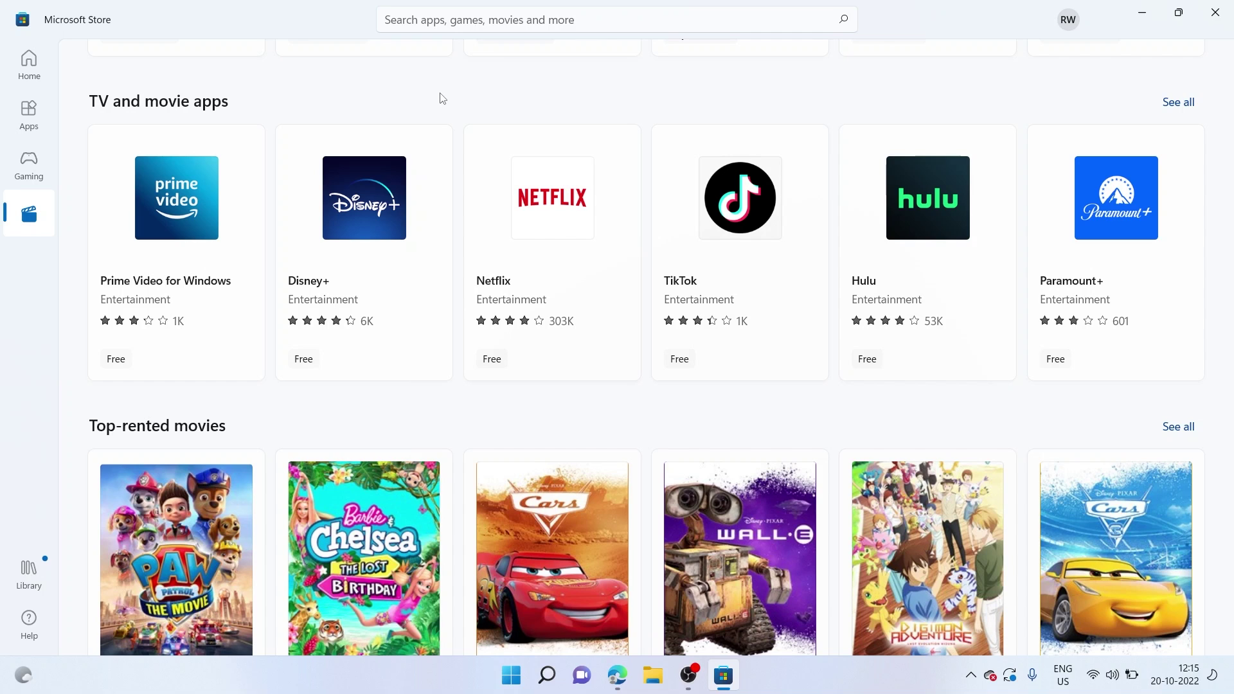
Search the store for instagram and get the Instagram app
{"action": "left_click", "coordinate": [484, 19]}
{"action": "type", "text": "instagra"}
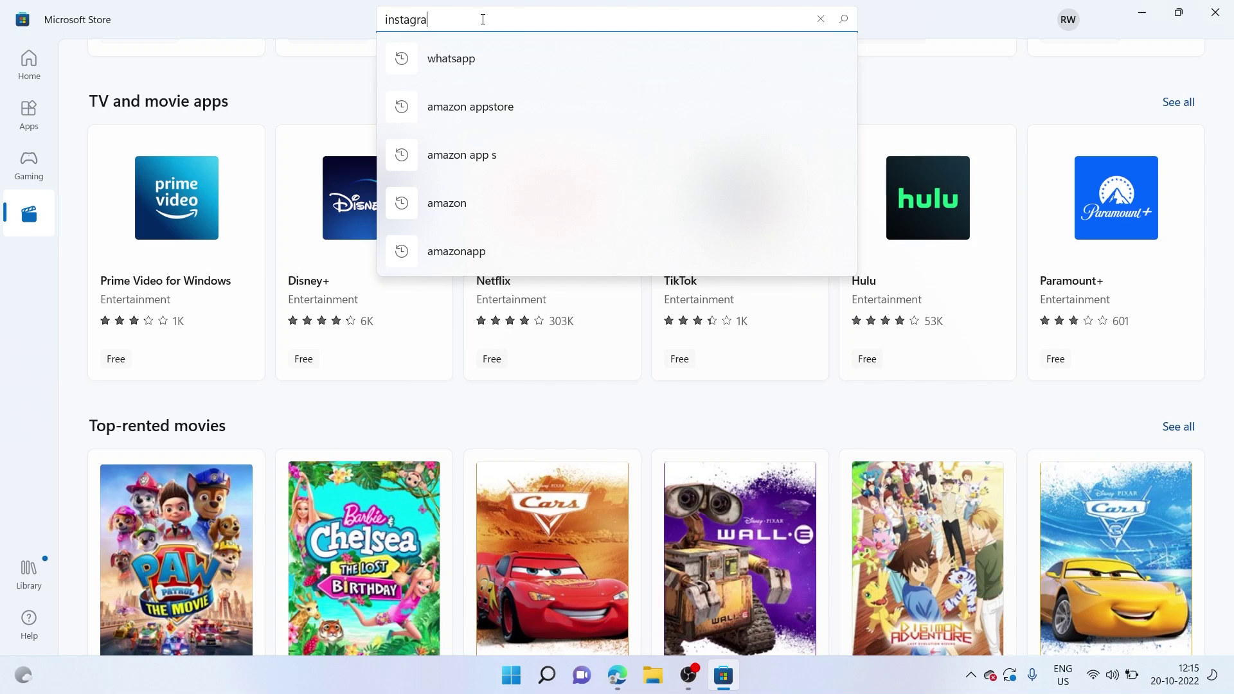
{"action": "left_click", "coordinate": [499, 77]}
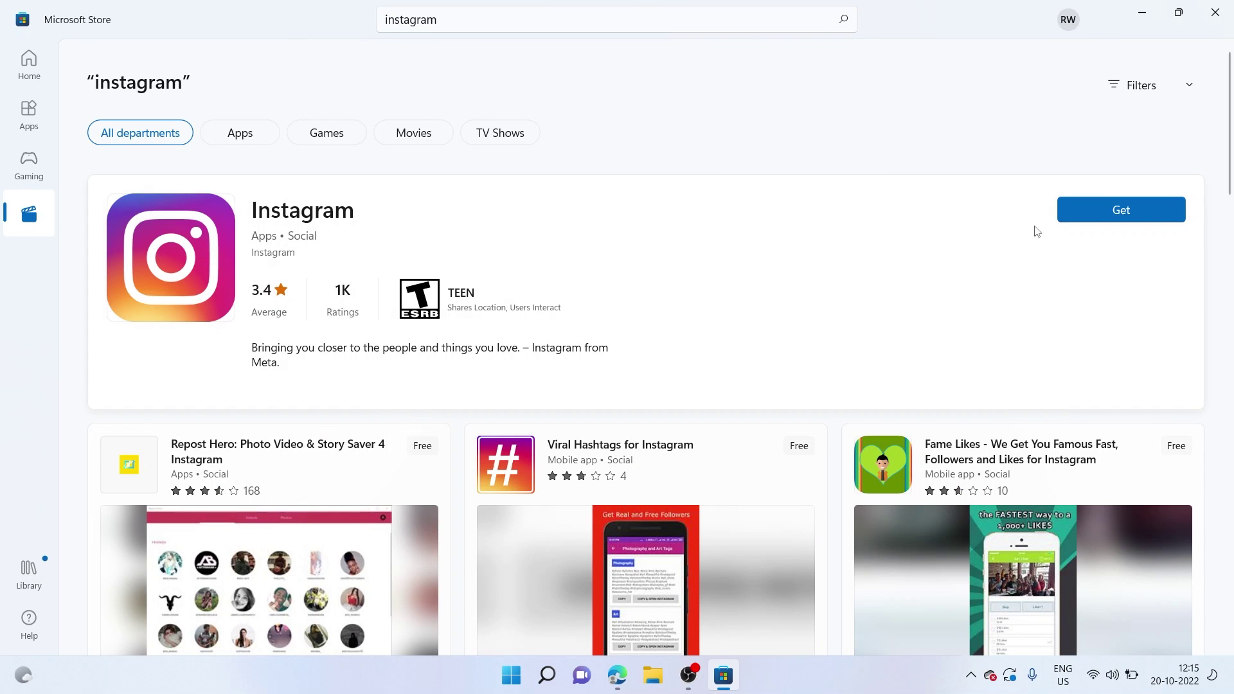
{"action": "left_click", "coordinate": [1142, 203]}
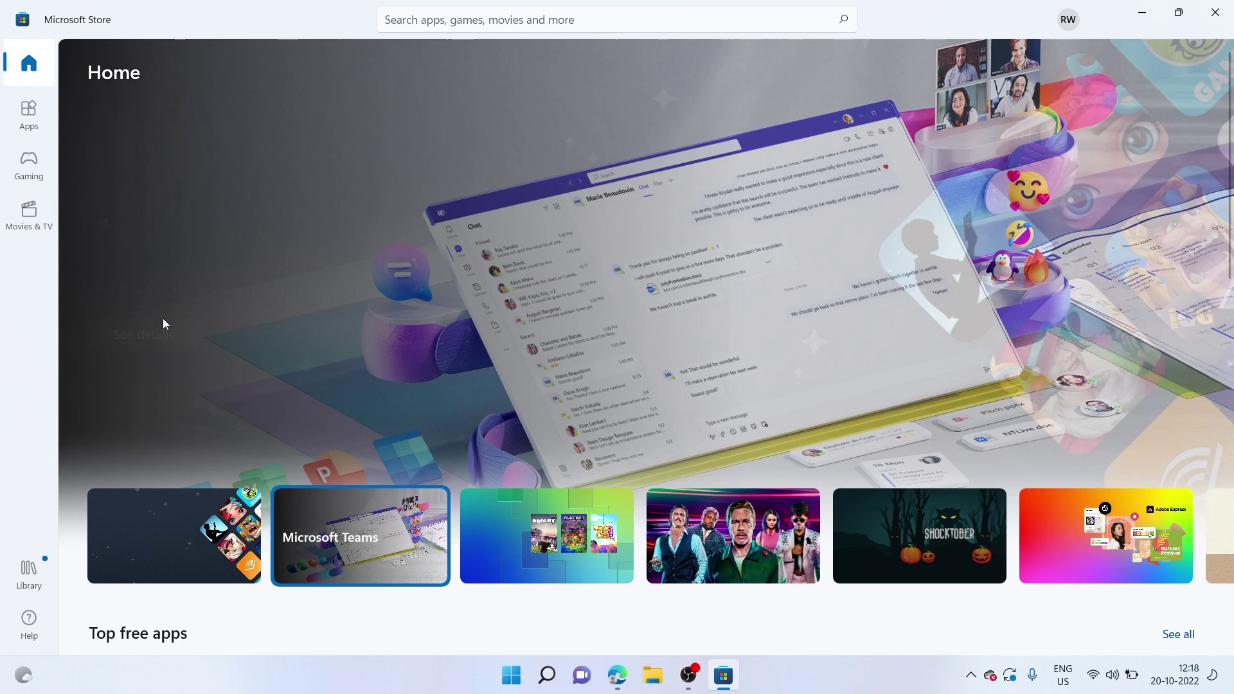
Show the Amazon Appstore feature on the store's home page and close Microsoft Store
{"action": "left_click", "coordinate": [215, 578]}
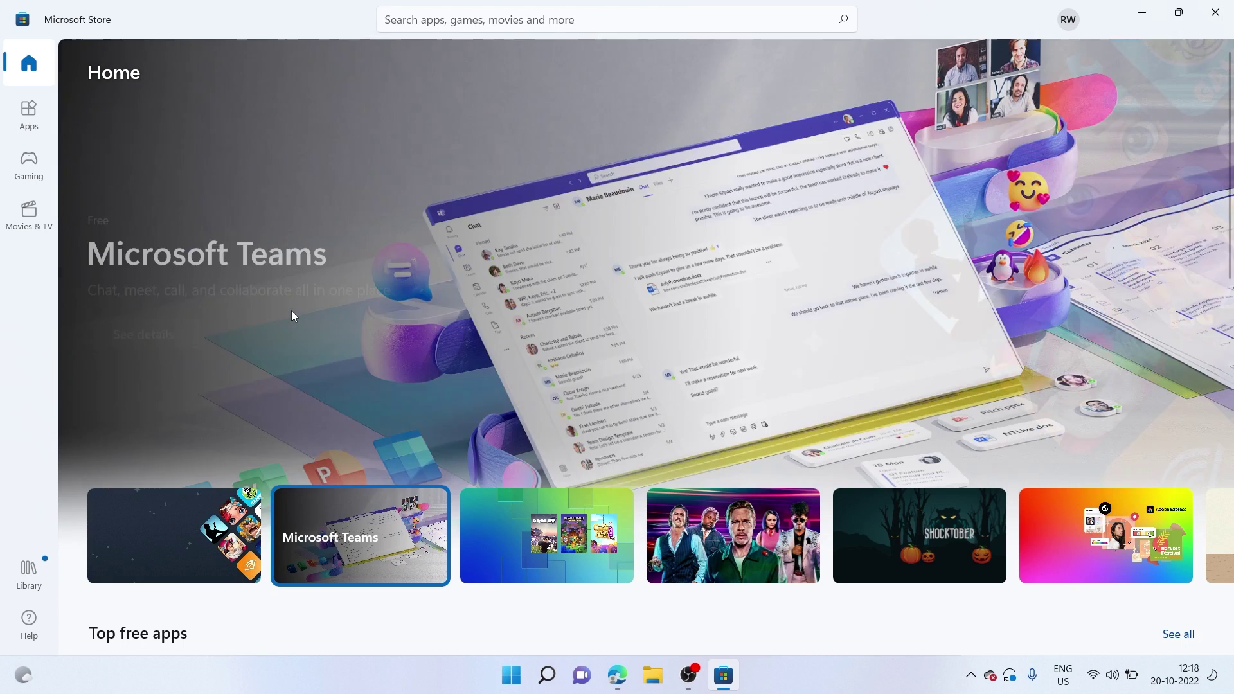
{"action": "left_click", "coordinate": [207, 545]}
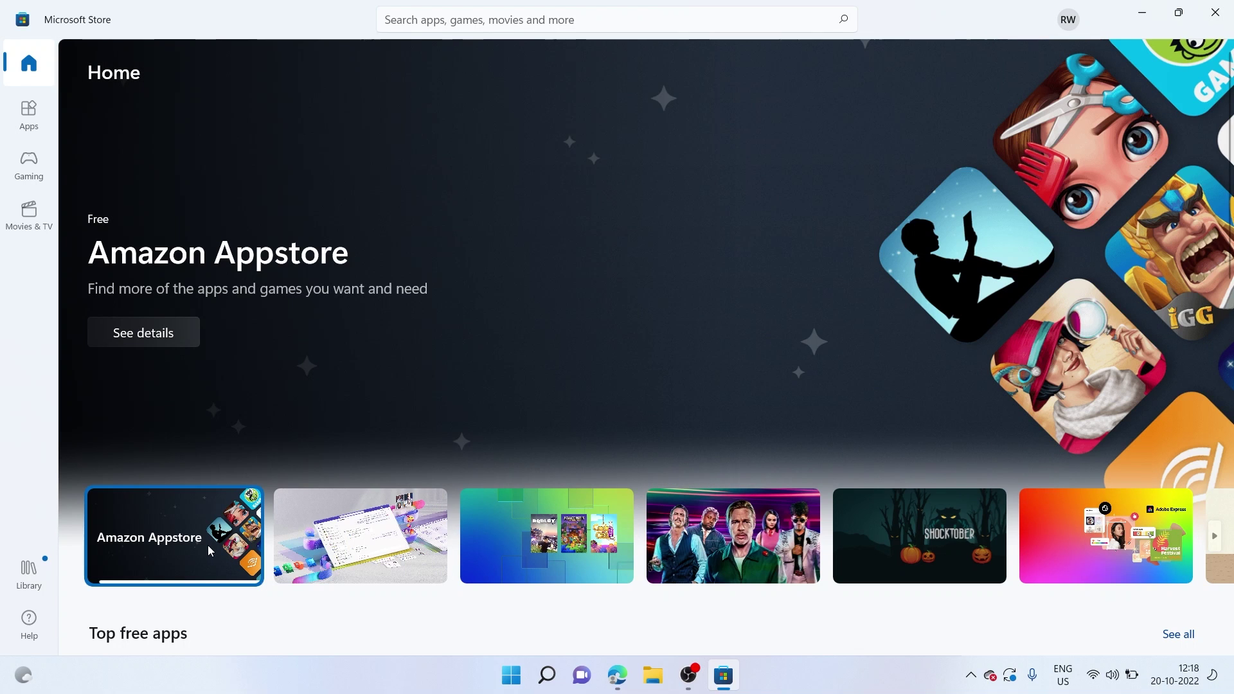
{"action": "key", "text": "alt+F4"}
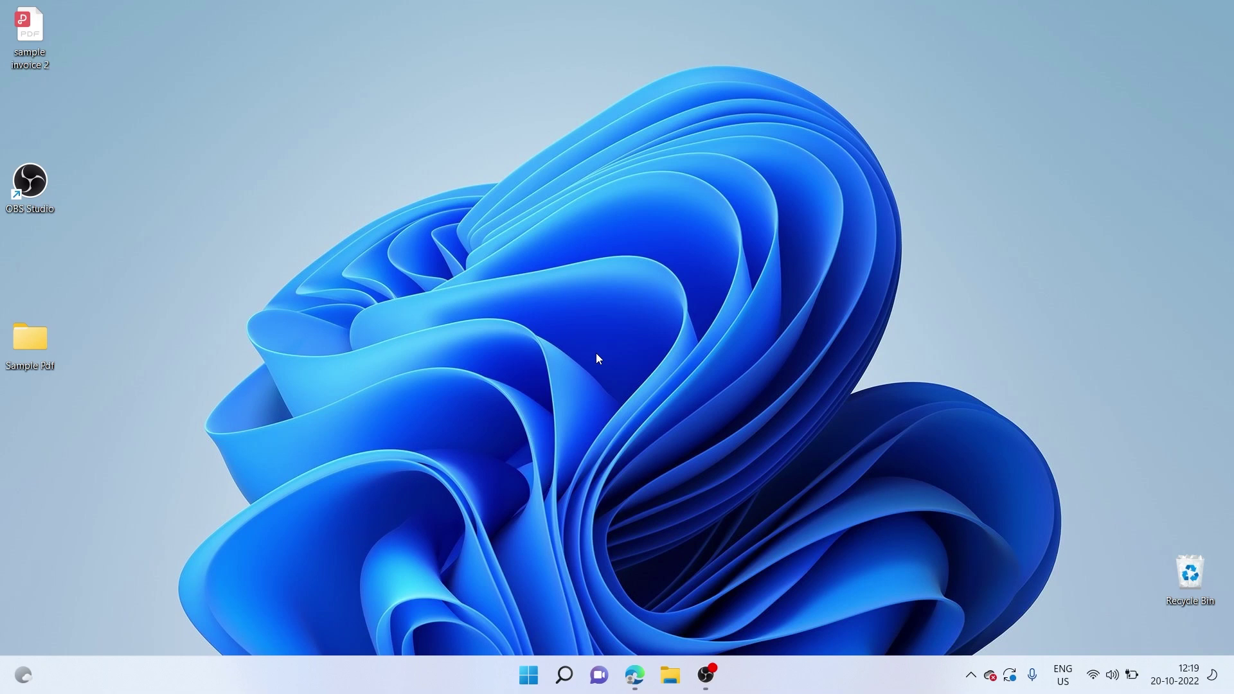
Switch to the browser's BlueStacks download page and examine the BlueStacks 5 and BlueStacks 4 versions offered for Windows and macOS
{"action": "key", "text": "alt+Tab"}
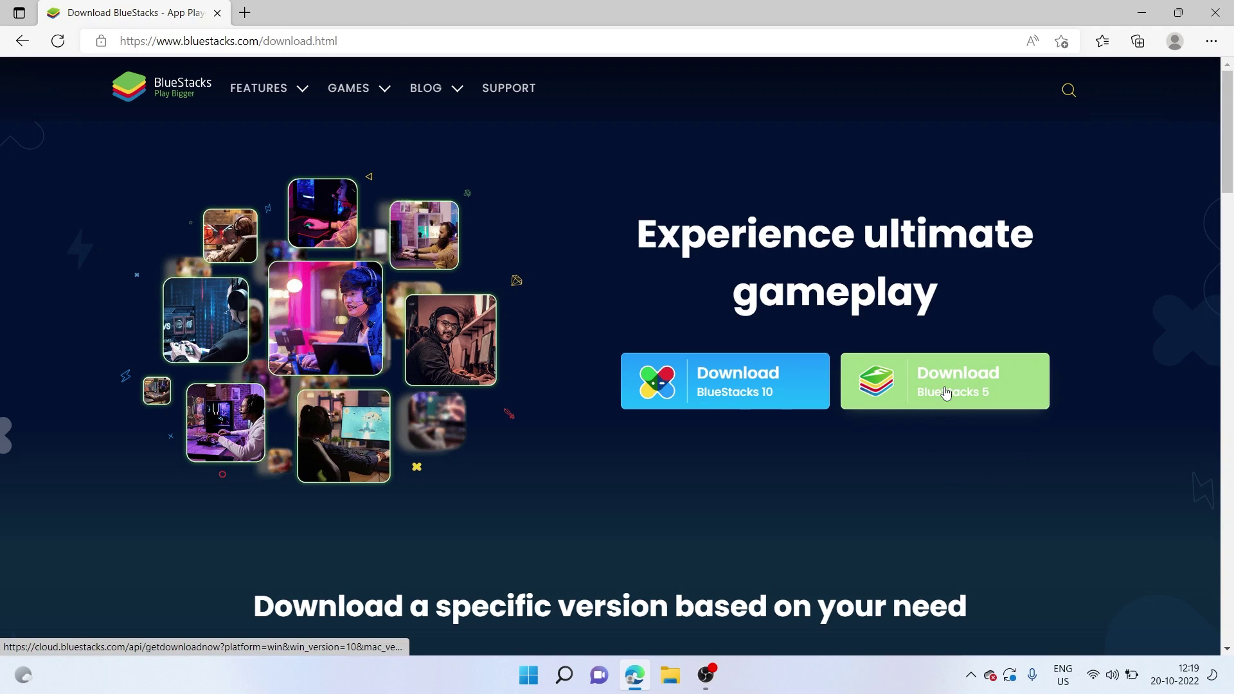
{"action": "scroll", "coordinate": [938, 363], "scroll_direction": "down", "scroll_amount": 8}
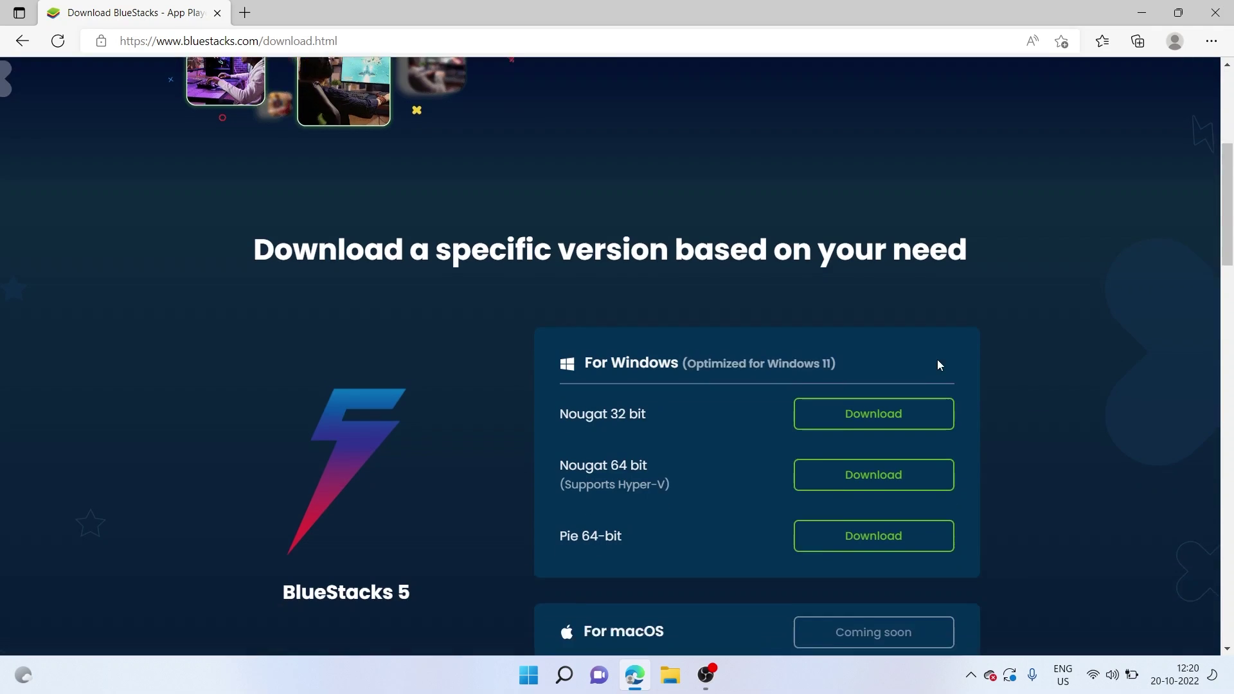
{"action": "scroll", "coordinate": [502, 421], "scroll_direction": "down", "scroll_amount": 5}
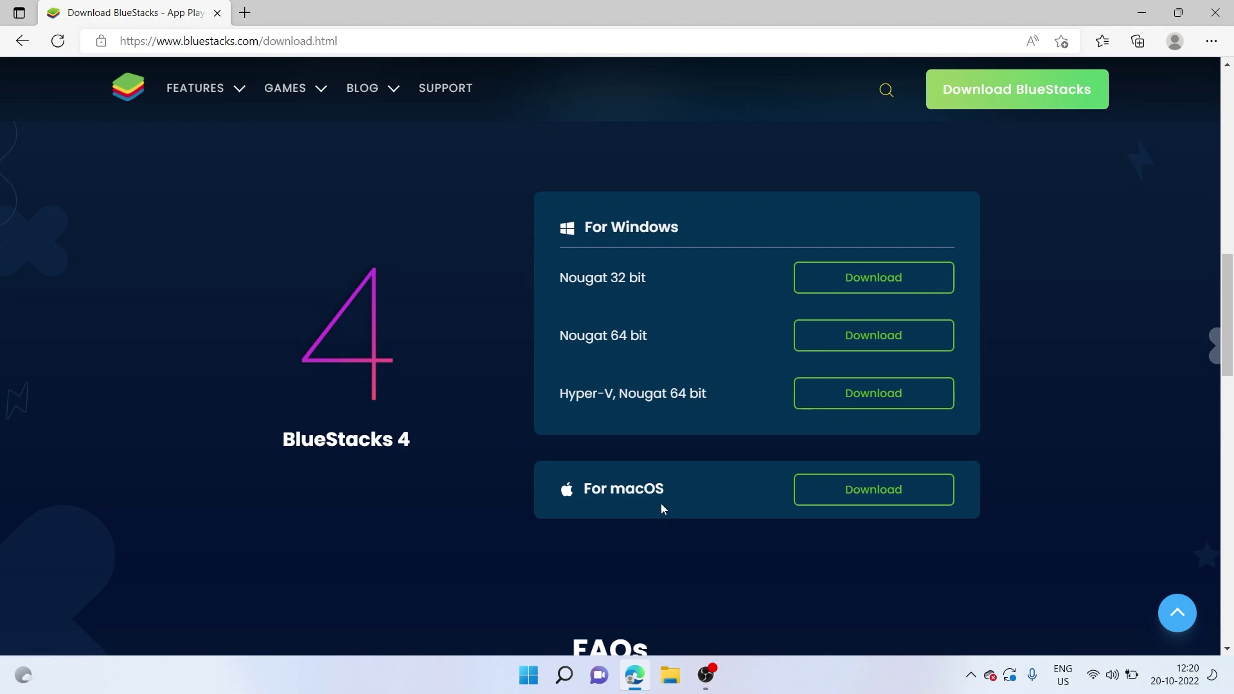
{"action": "scroll", "coordinate": [675, 475], "scroll_direction": "down", "scroll_amount": 1}
Install BlueStacks from the downloaded installer with the software license accepted
{"action": "scroll", "coordinate": [691, 449], "scroll_direction": "up", "scroll_amount": 20}
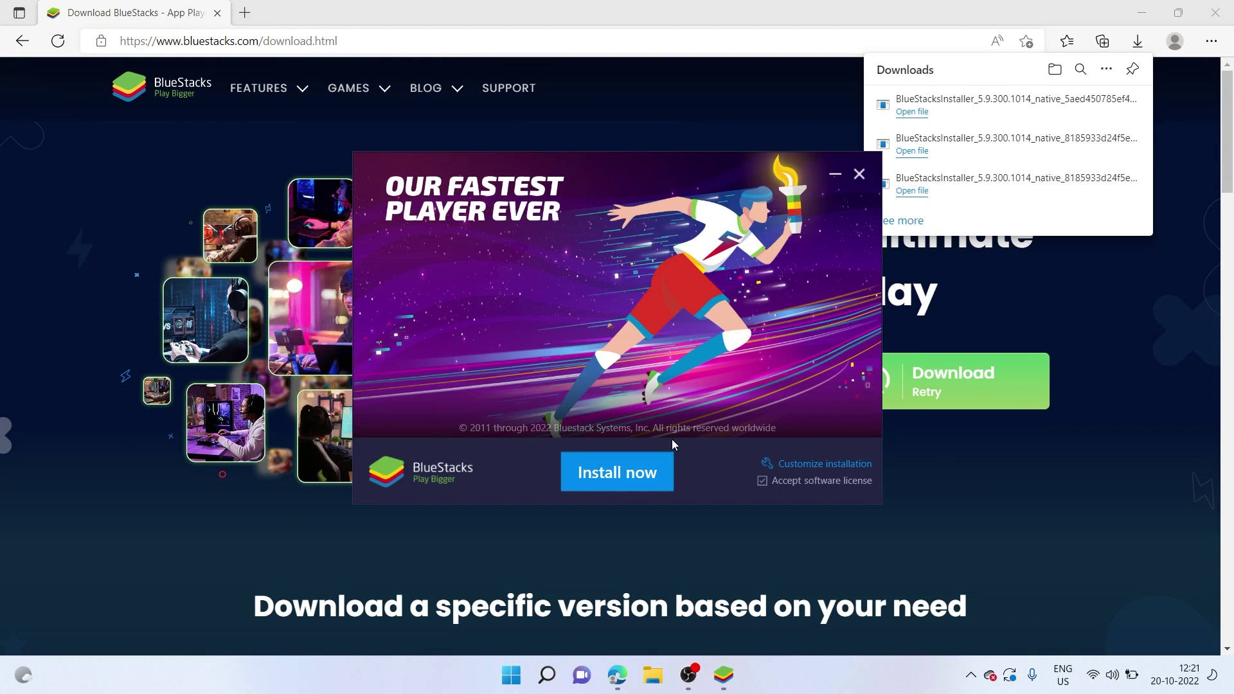
{"action": "left_click", "coordinate": [622, 479]}
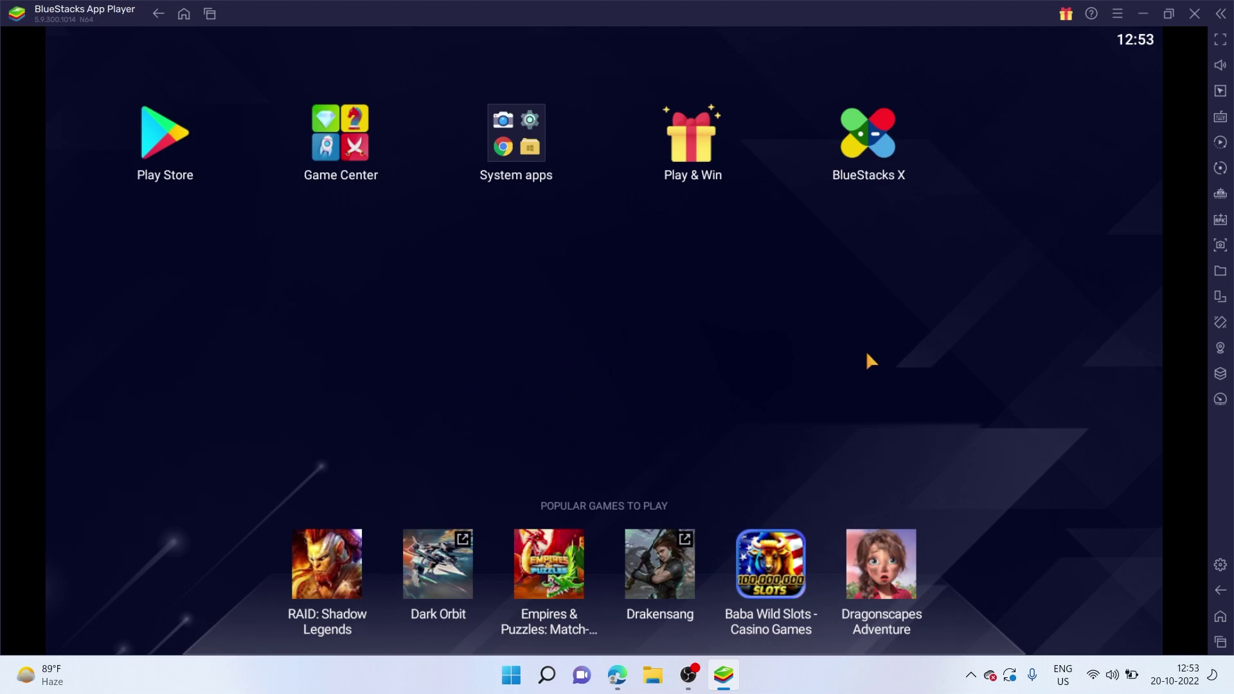
Open the Play Store in BlueStacks App Player and start the Google Play sign-in
{"action": "left_click", "coordinate": [164, 135]}
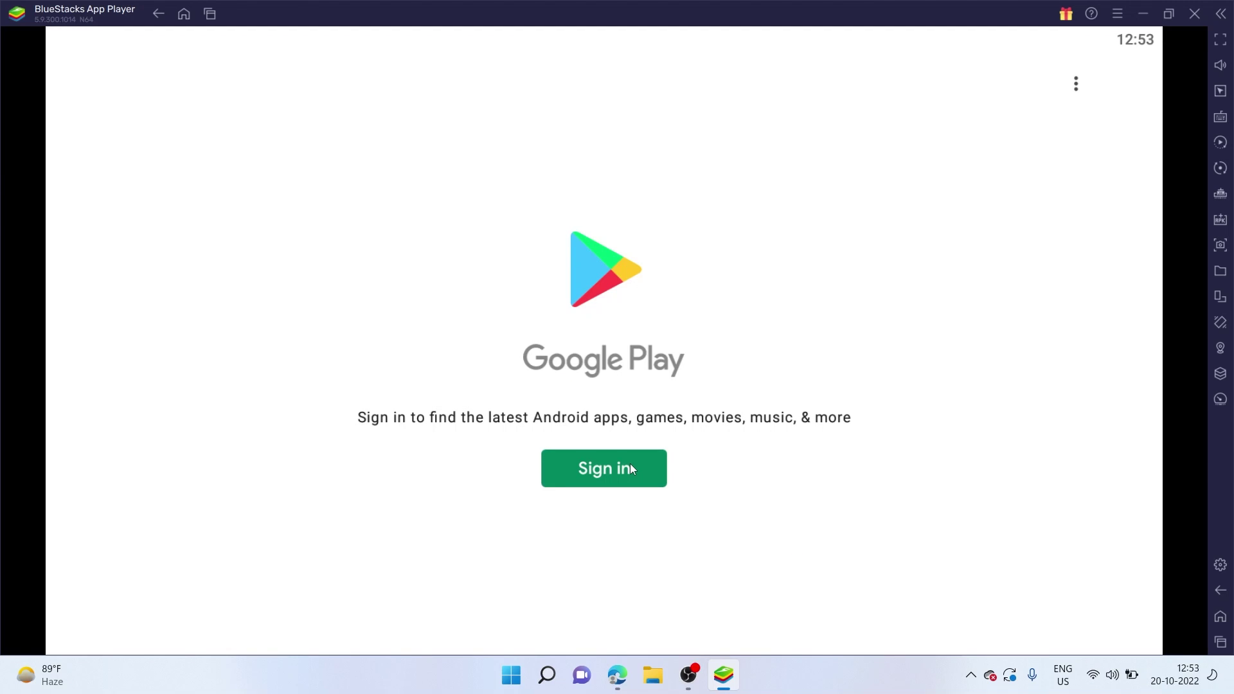
{"action": "left_click", "coordinate": [630, 468]}
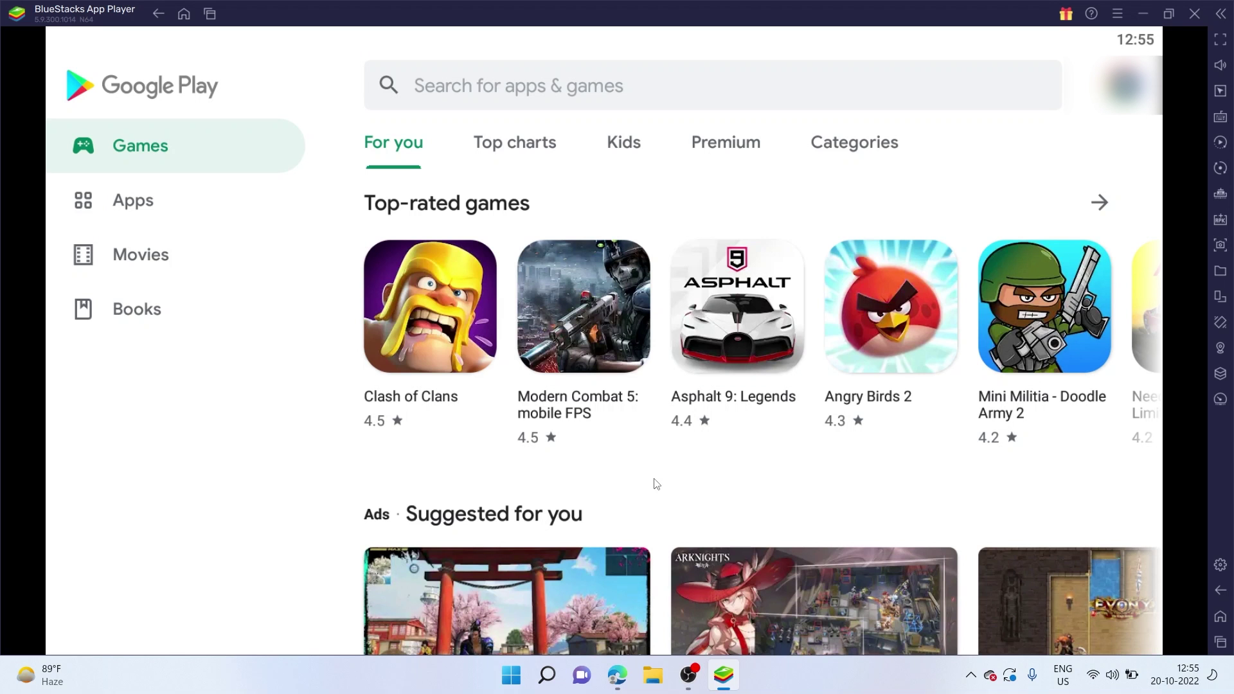
Look through the recommended games in Google Play's For you section
{"action": "scroll", "coordinate": [656, 483], "scroll_direction": "down", "scroll_amount": 10}
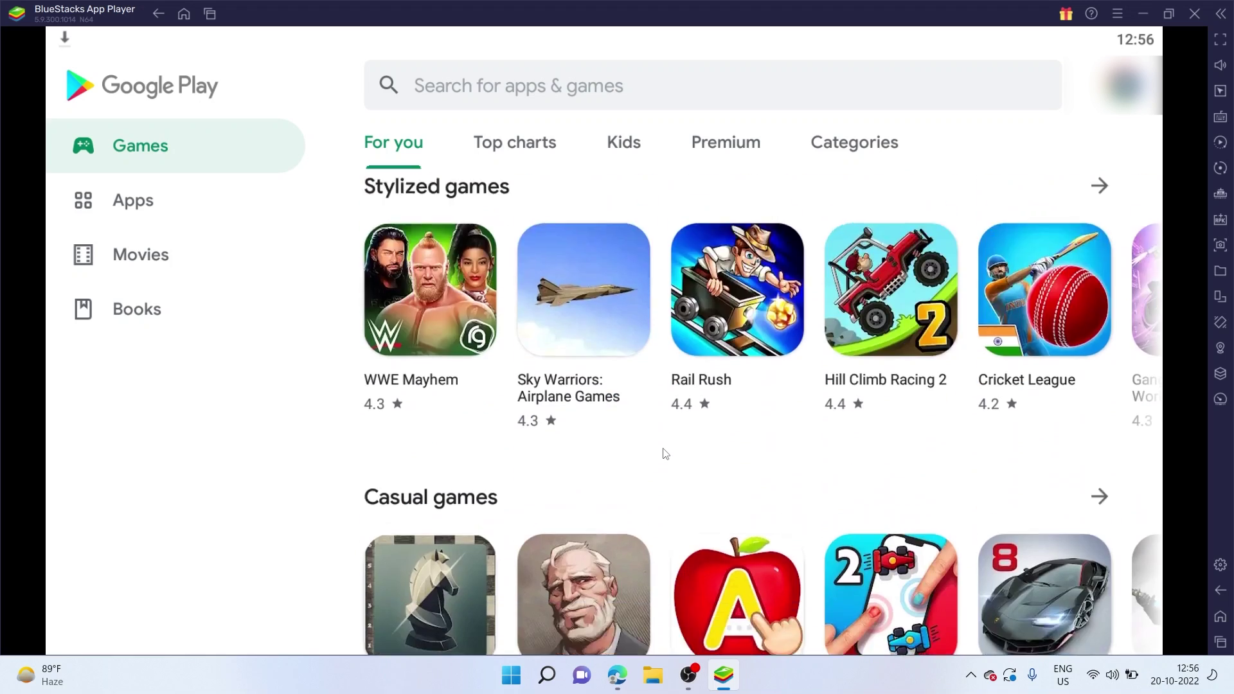
{"action": "scroll", "coordinate": [664, 453], "scroll_direction": "down", "scroll_amount": 10}
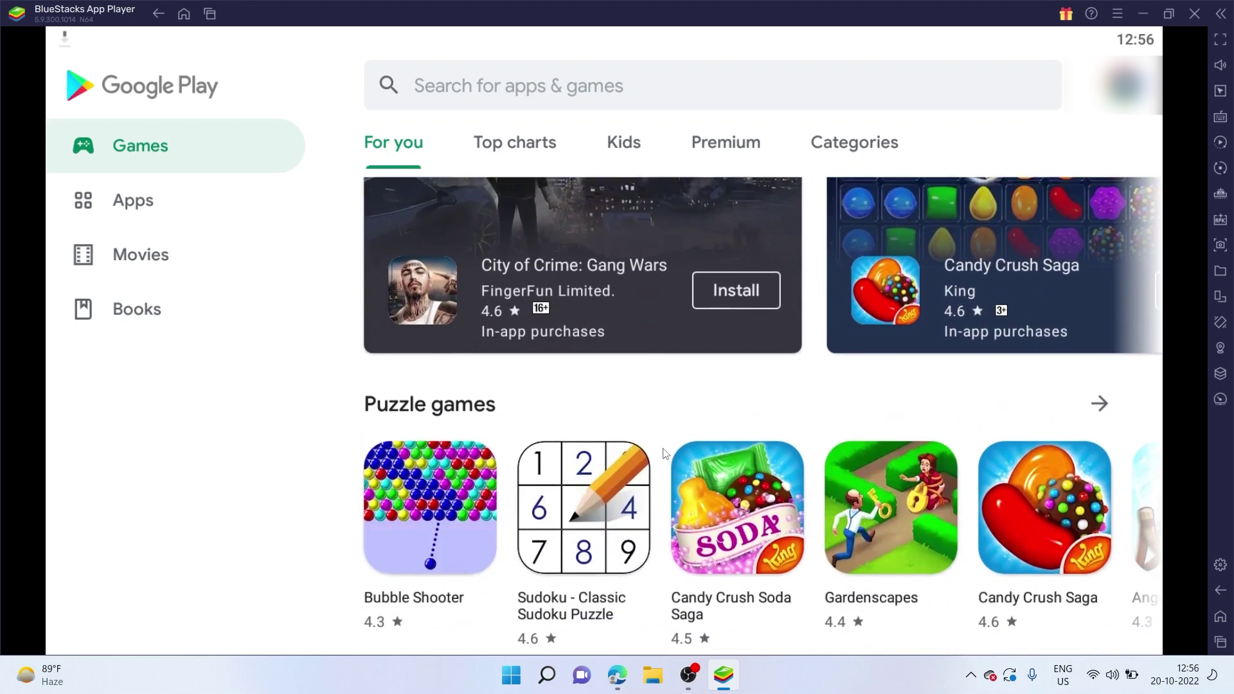
{"action": "scroll", "coordinate": [664, 453], "scroll_direction": "down", "scroll_amount": 2}
{"action": "scroll", "coordinate": [664, 453], "scroll_direction": "up", "scroll_amount": 8}
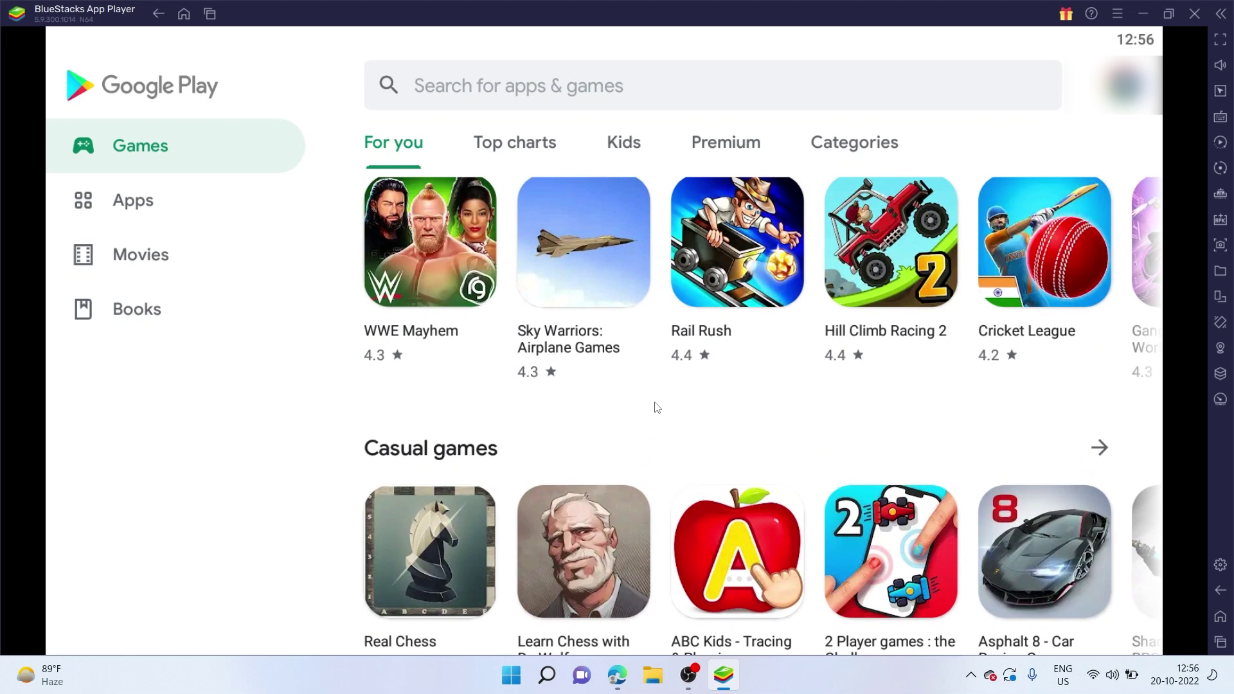
{"action": "scroll", "coordinate": [657, 408], "scroll_direction": "up", "scroll_amount": 5}
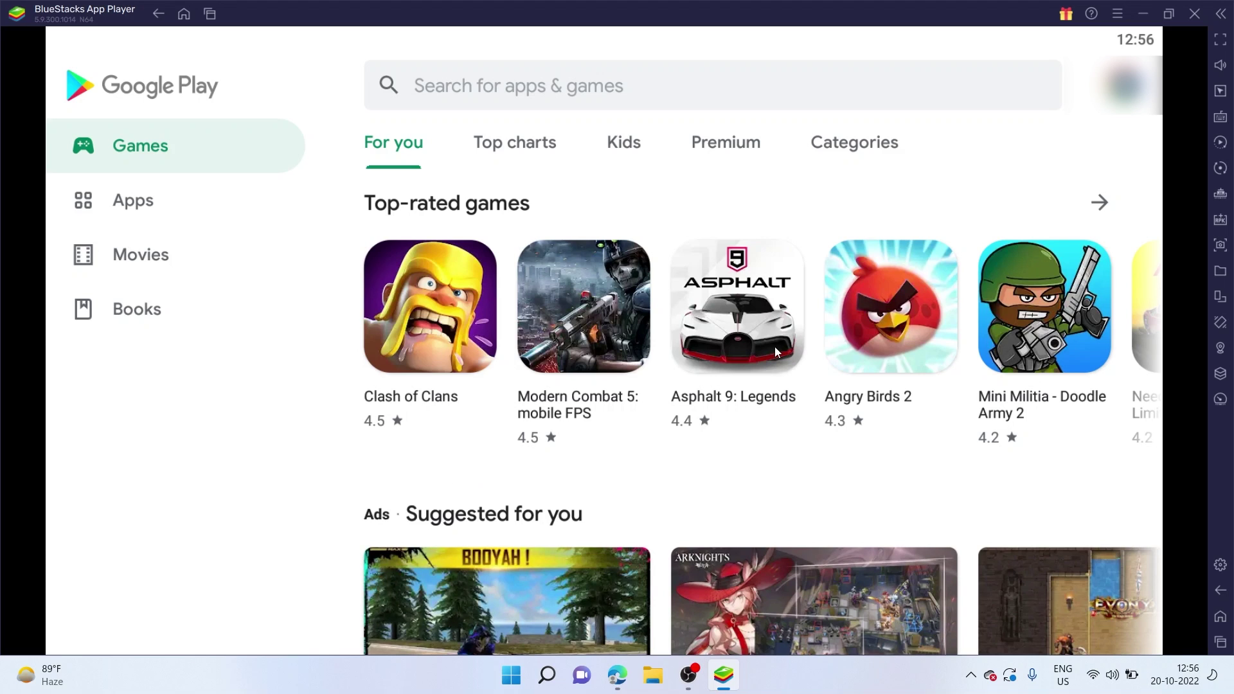
View the Top charts games and the available chart types, keeping Top free selected
{"action": "left_click", "coordinate": [514, 142]}
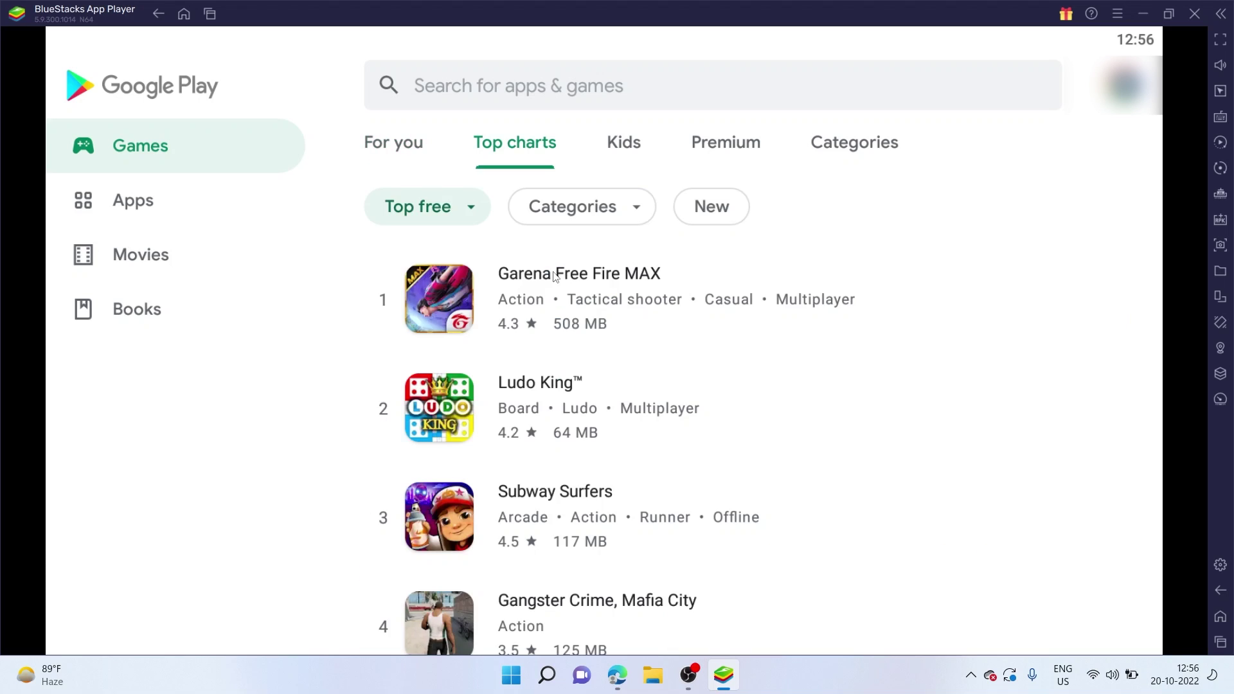
{"action": "left_click", "coordinate": [460, 209]}
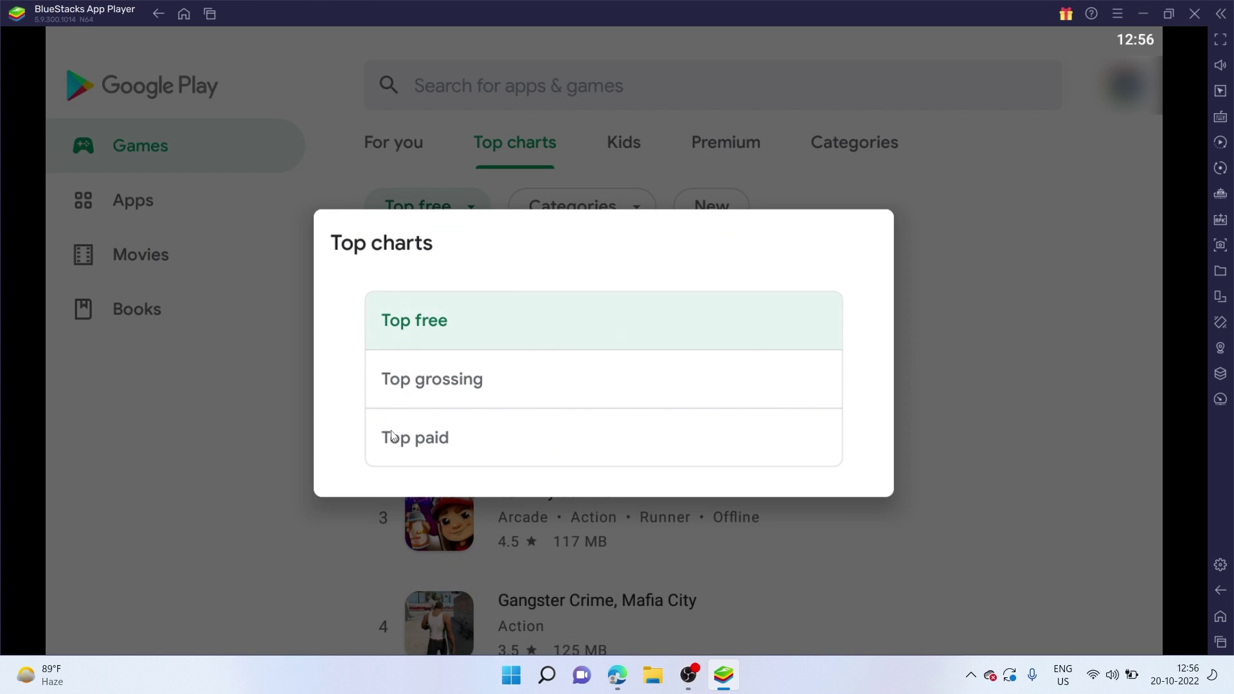
{"action": "left_click", "coordinate": [183, 406]}
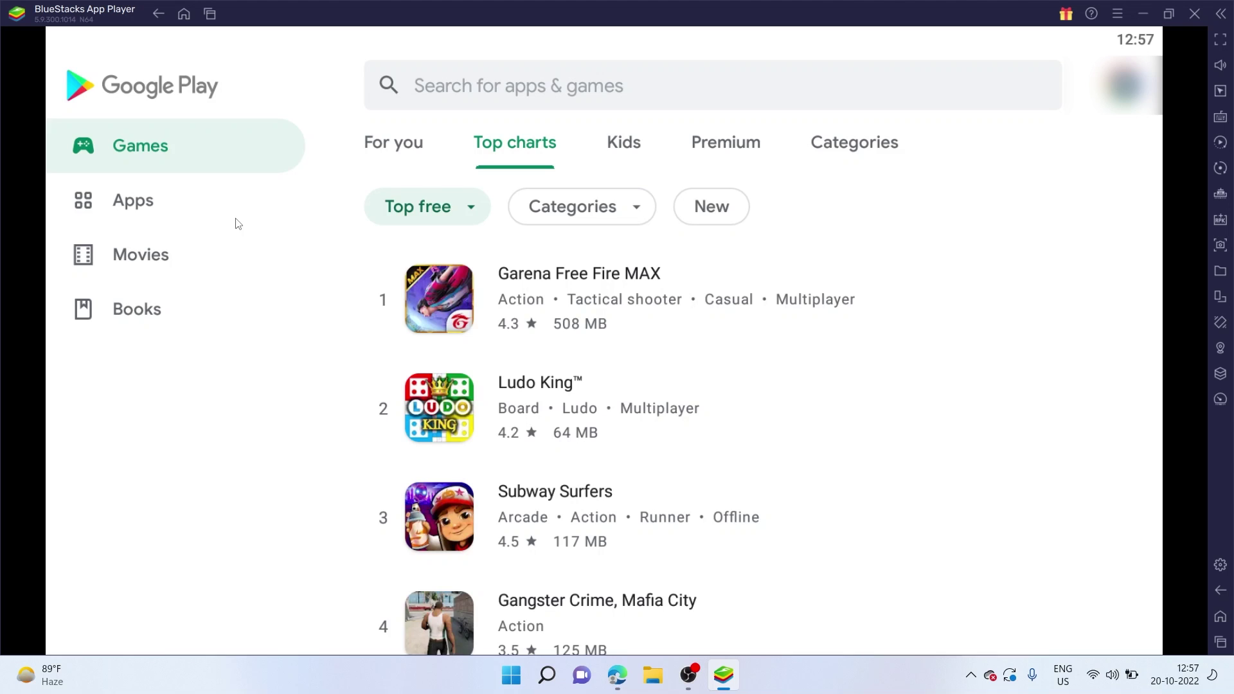
Find WhatsApp Messenger under Popular apps in Google Play's Apps section and start installing it
{"action": "left_click", "coordinate": [168, 204]}
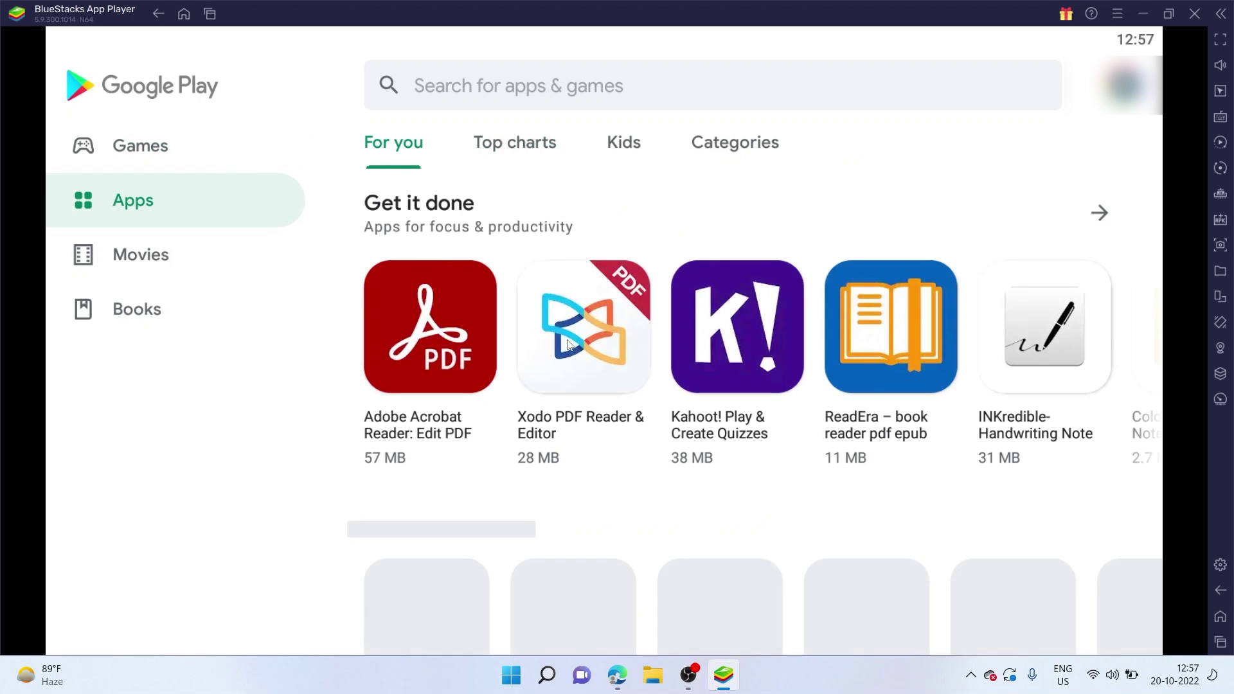
{"action": "scroll", "coordinate": [665, 331], "scroll_direction": "down", "scroll_amount": 10}
{"action": "scroll", "coordinate": [665, 331], "scroll_direction": "down", "scroll_amount": 2}
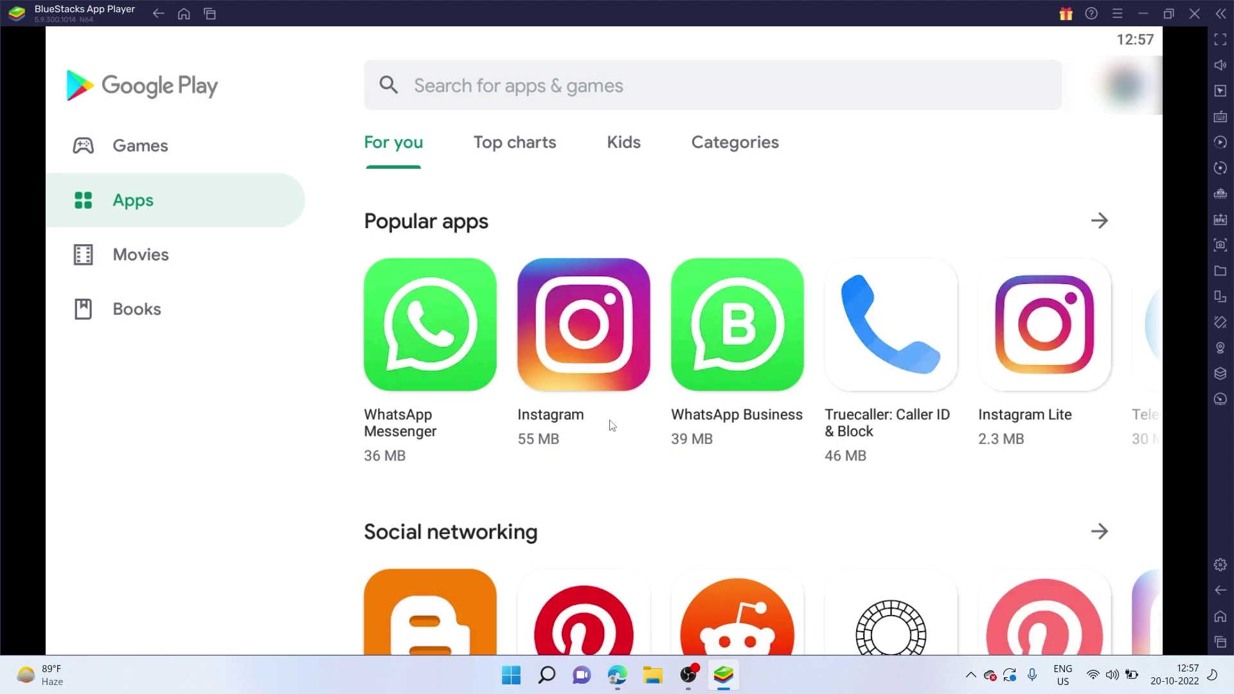
{"action": "left_click", "coordinate": [441, 361]}
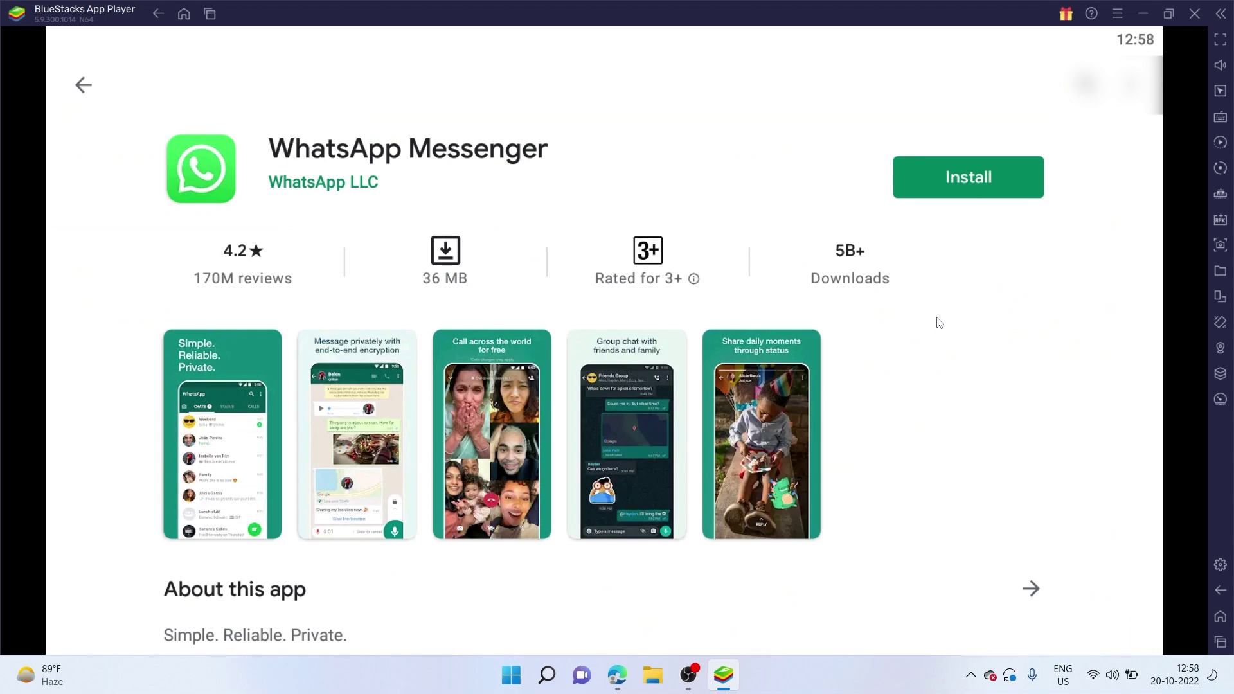
{"action": "left_click", "coordinate": [977, 183]}
Look through the suggested apps on the WhatsApp Messenger page and check its download progress in the Android notifications
{"action": "scroll", "coordinate": [566, 342], "scroll_direction": "down", "scroll_amount": 10}
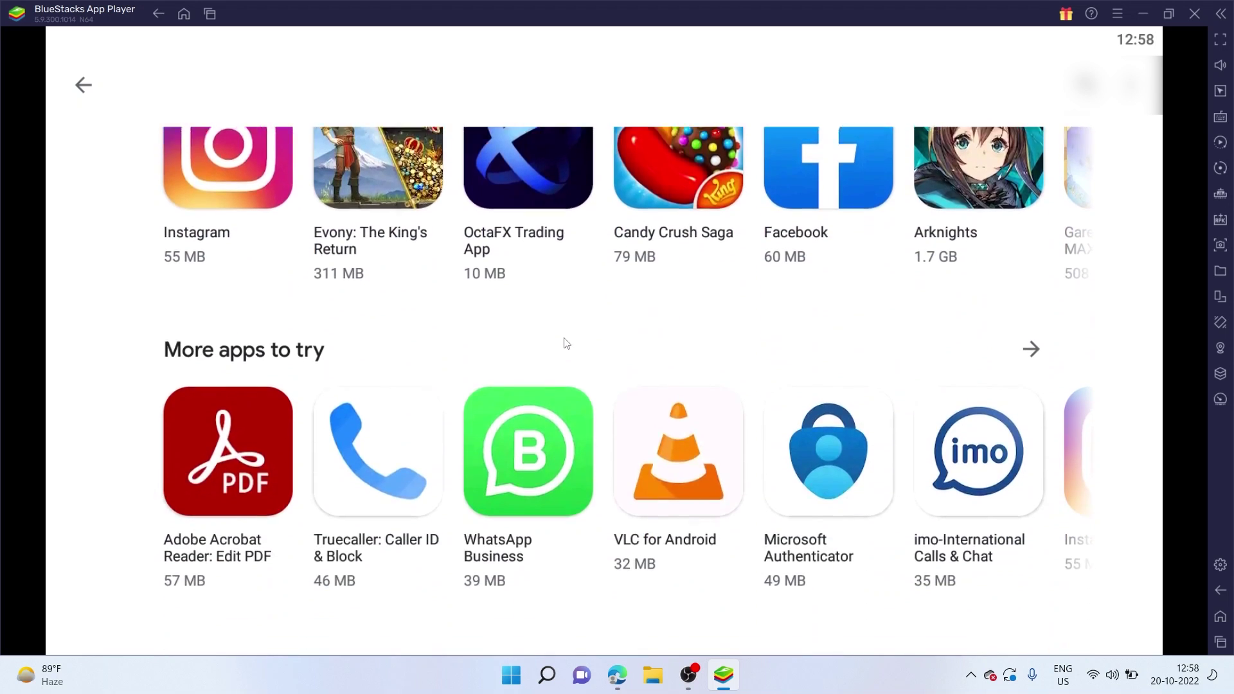
{"action": "scroll", "coordinate": [607, 411], "scroll_direction": "up", "scroll_amount": 10}
{"action": "left_click_drag", "start_coordinate": [900, 39], "coordinate": [893, 361]}
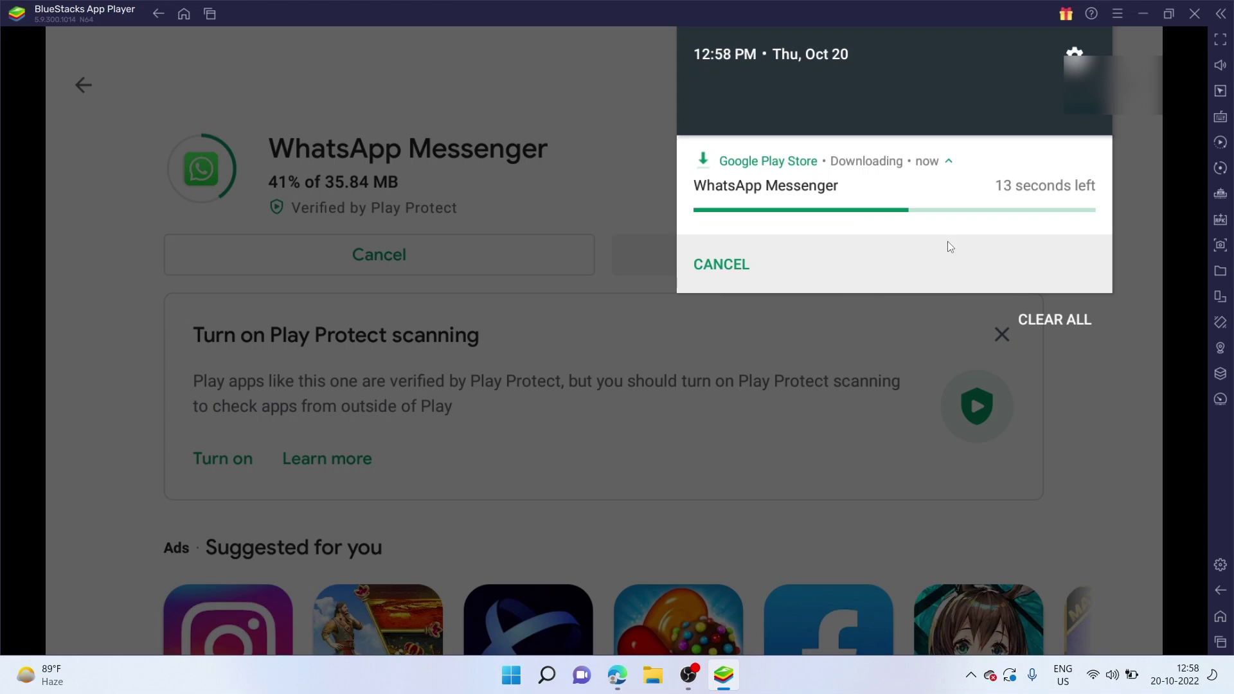
{"action": "key", "text": "Escape"}
Return to the For you section of Google Play's Apps and browse more recommended app categories
{"action": "key", "text": "Escape"}
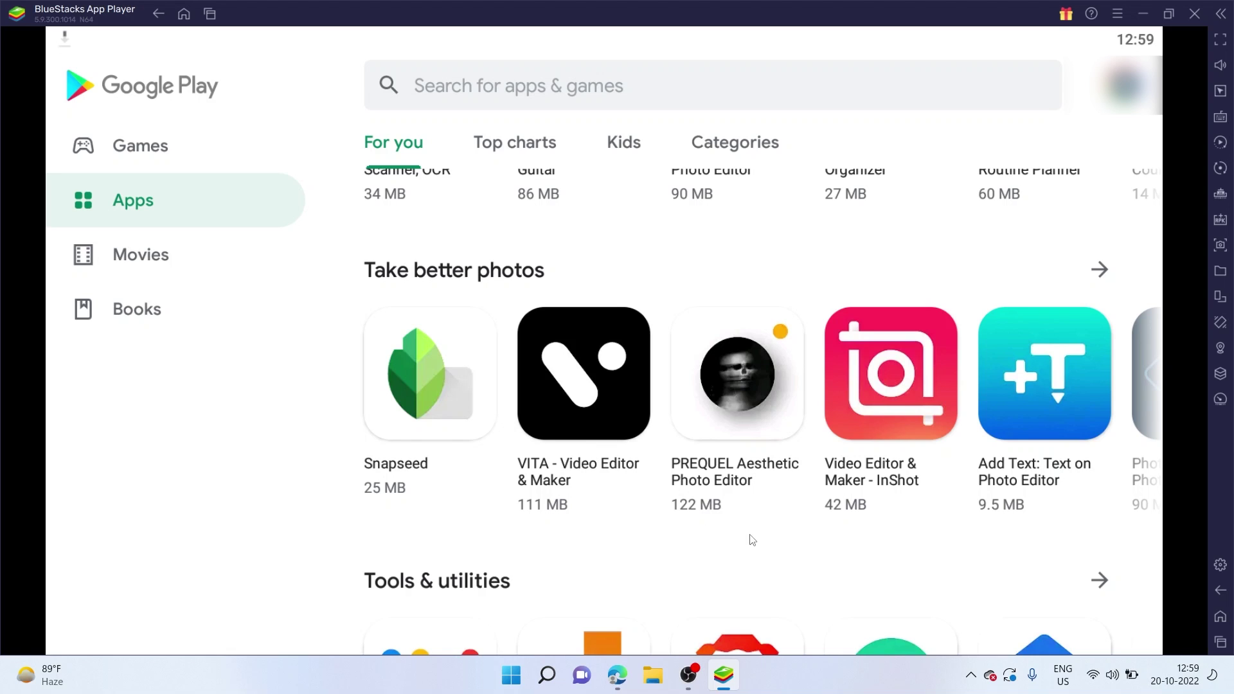
{"action": "scroll", "coordinate": [665, 448], "scroll_direction": "down", "scroll_amount": 5}
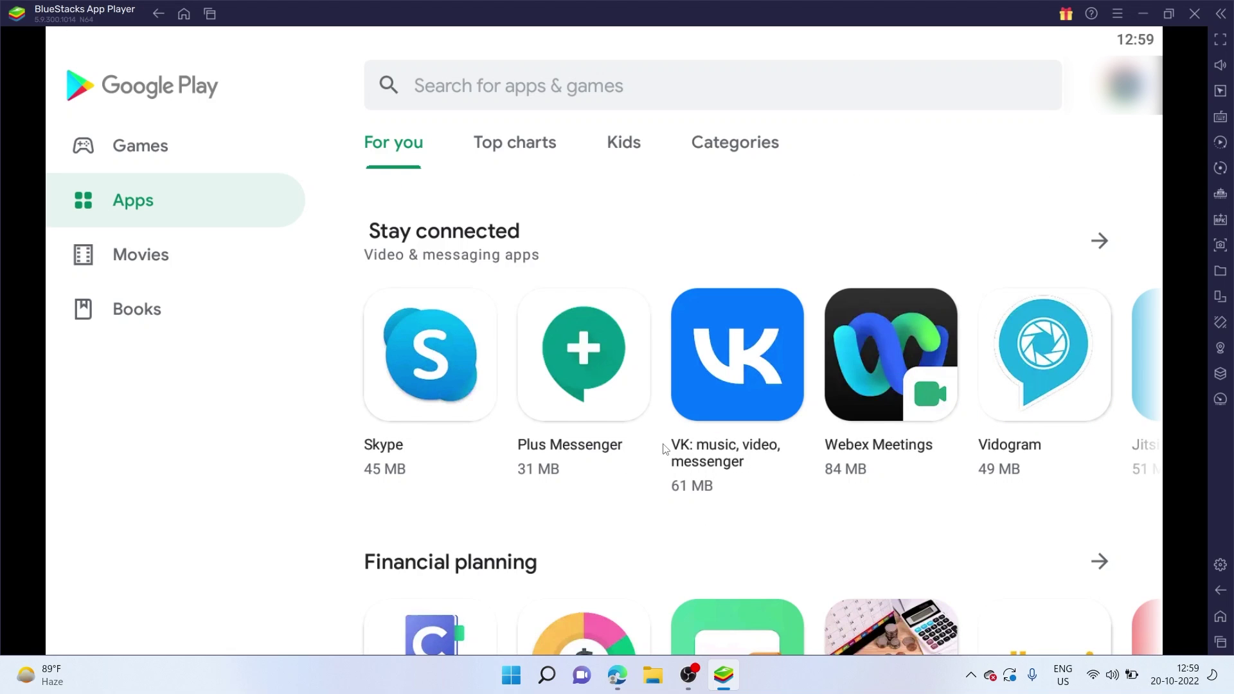